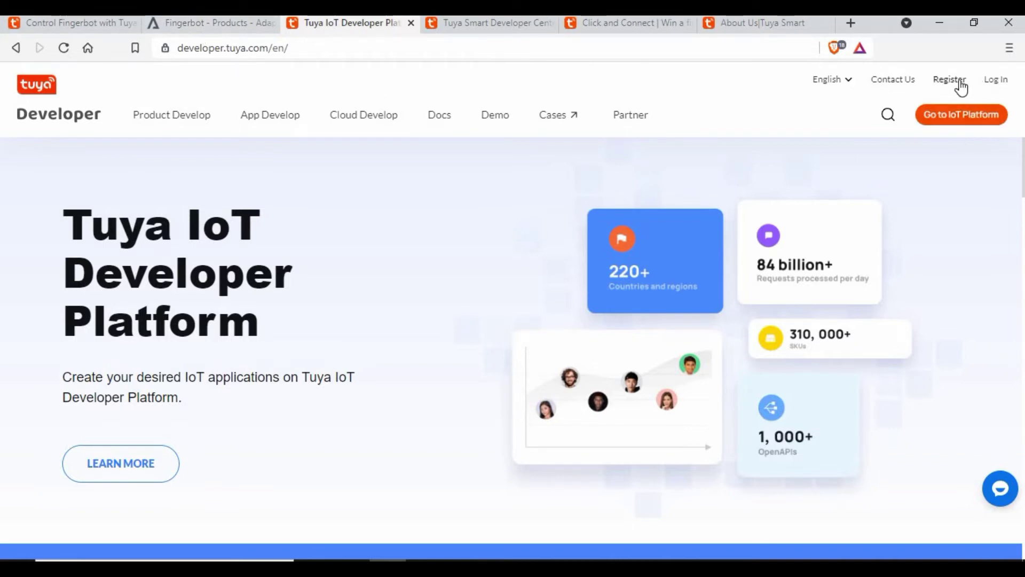
Go to the IoT platform login page and view the account sign-up form
{"action": "left_click", "coordinate": [956, 117]}
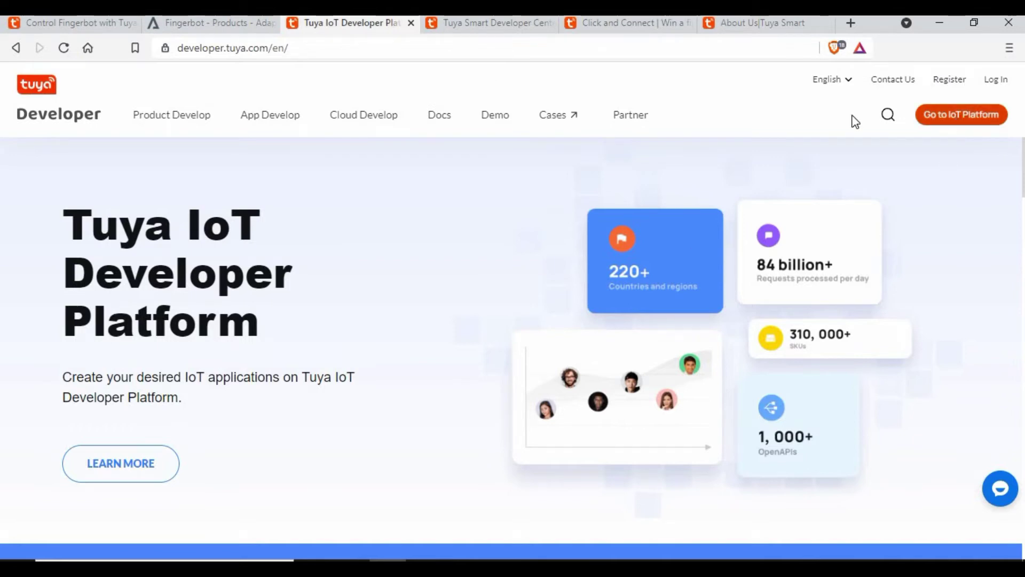
{"action": "left_click", "coordinate": [498, 24]}
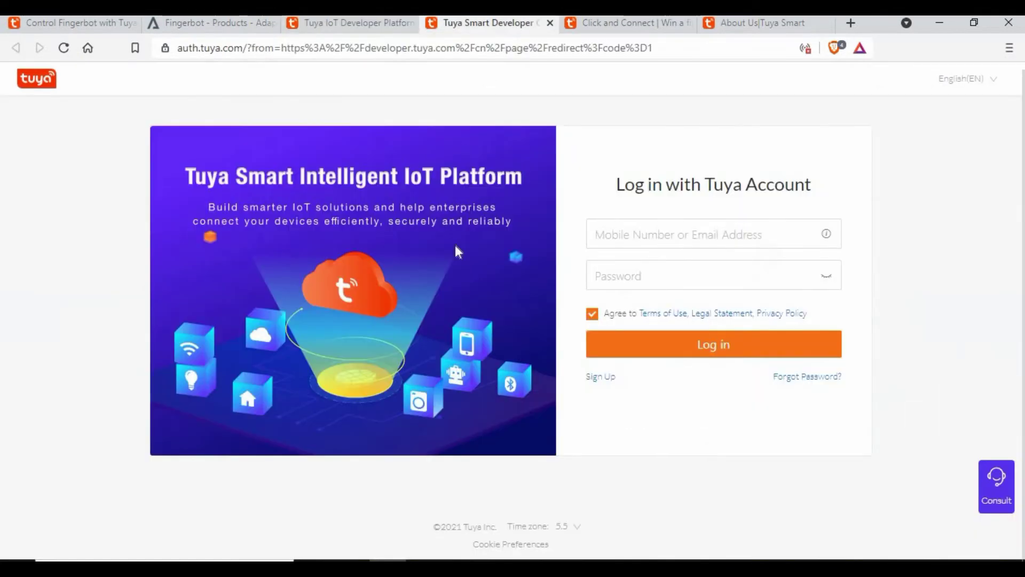
{"action": "left_click", "coordinate": [607, 379]}
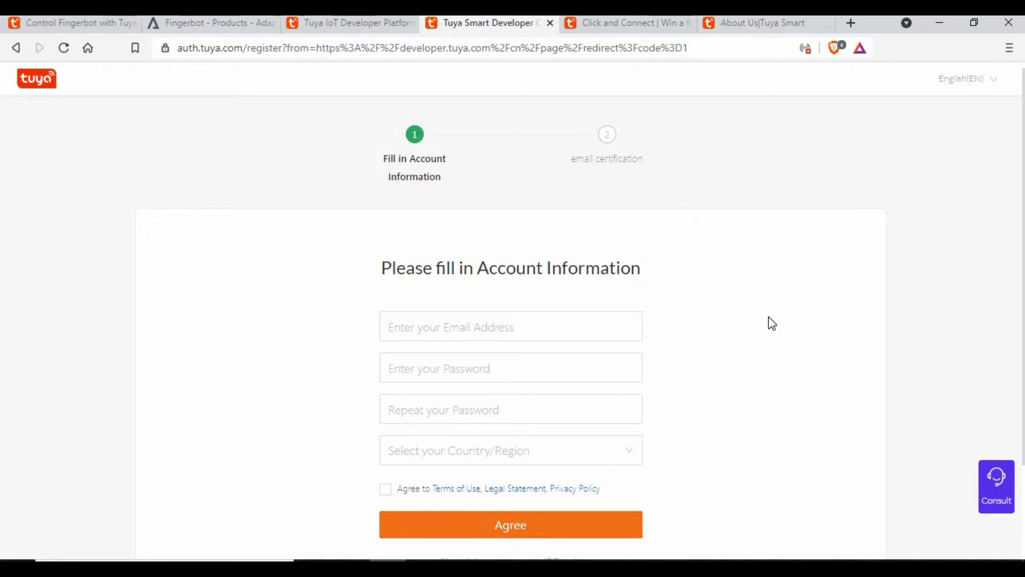
{"action": "key", "text": "alt+Left"}
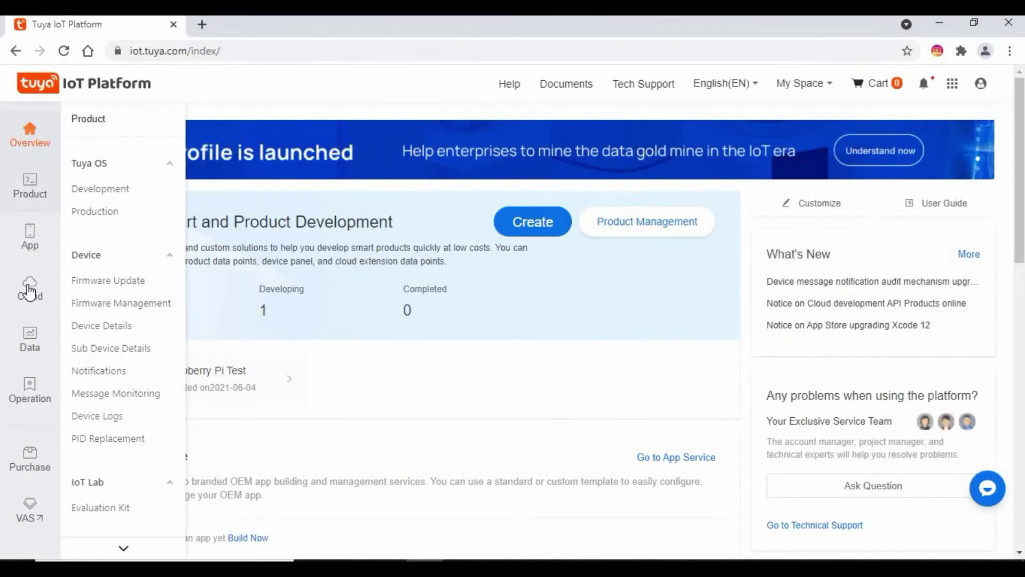
Open the cloud development section and review the prices and quotas of the subscription editions
{"action": "mouse_move", "coordinate": [29, 292]}
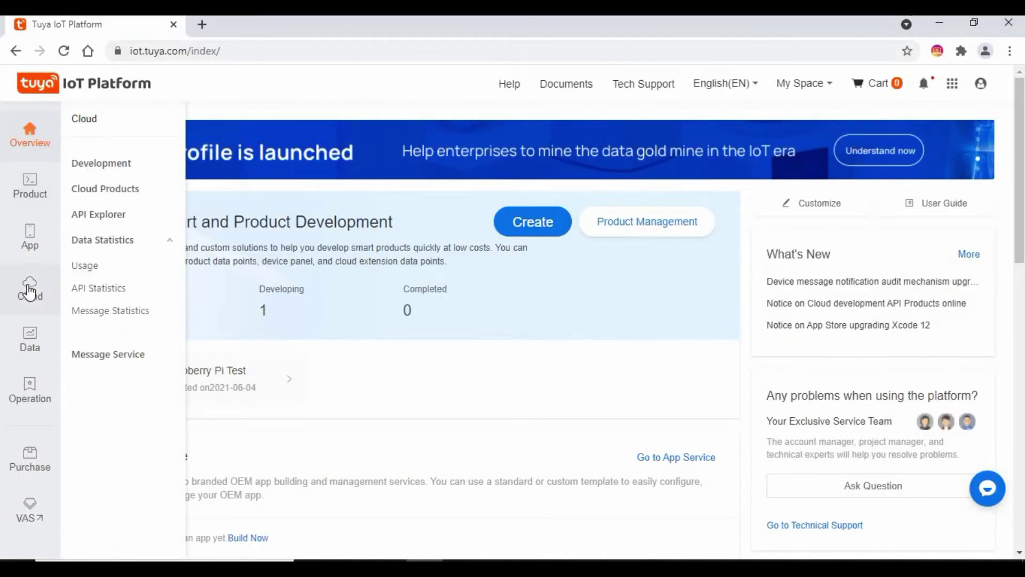
{"action": "left_click", "coordinate": [100, 170]}
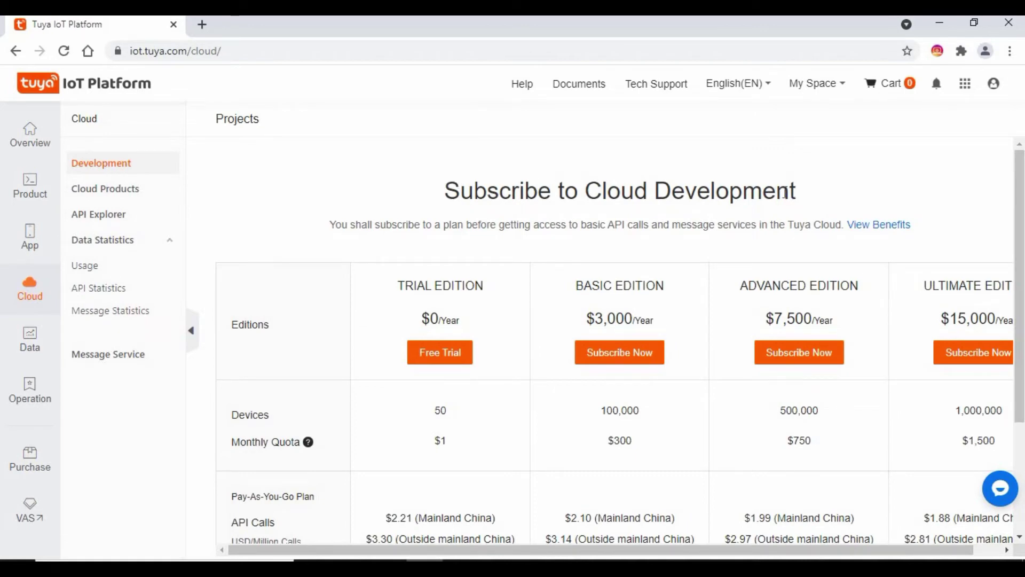
{"action": "scroll", "coordinate": [389, 200], "scroll_direction": "down", "scroll_amount": 1}
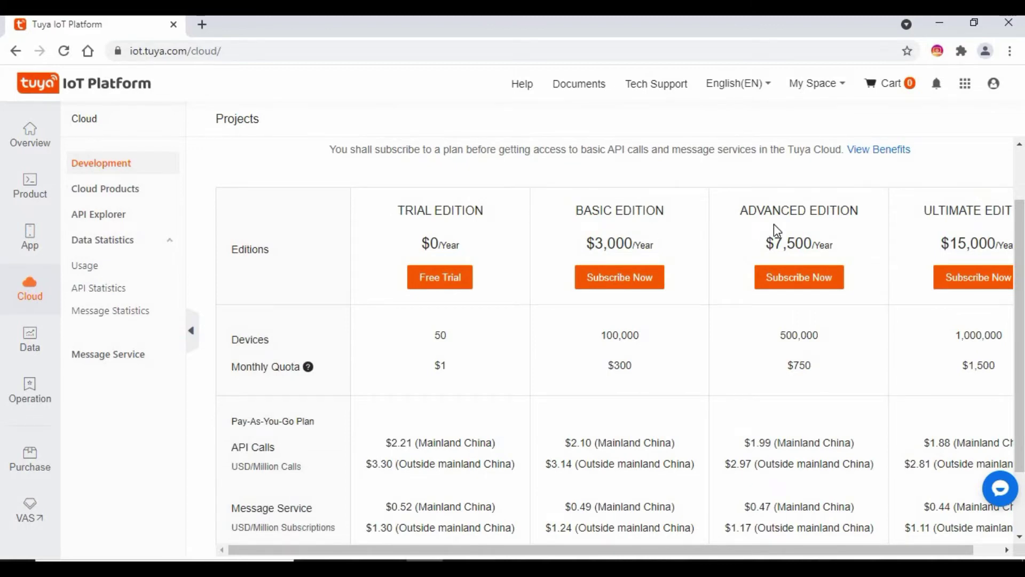
{"action": "left_click_drag", "start_coordinate": [794, 557], "coordinate": [535, 270]}
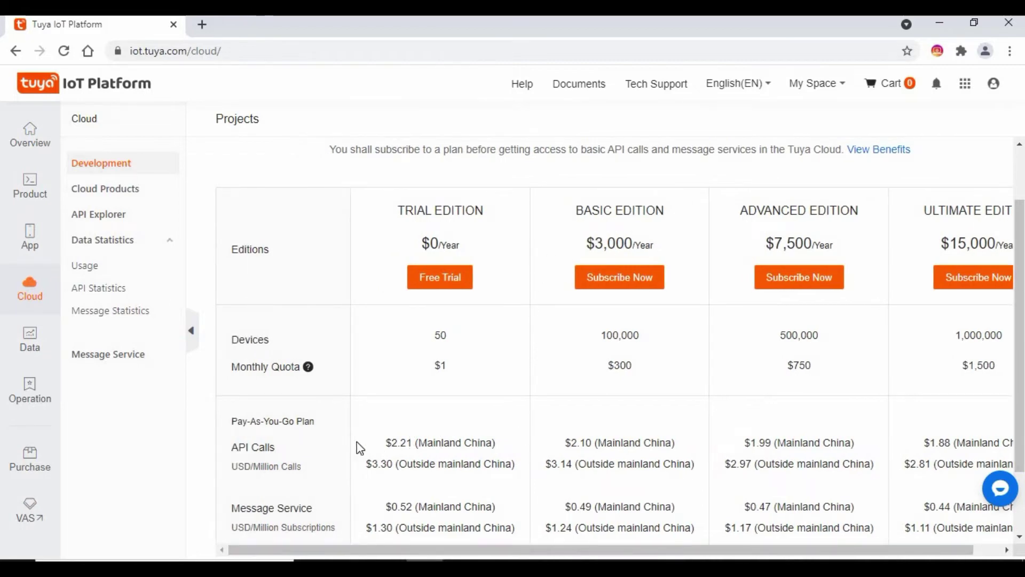
{"action": "scroll", "coordinate": [515, 406], "scroll_direction": "down", "scroll_amount": 2}
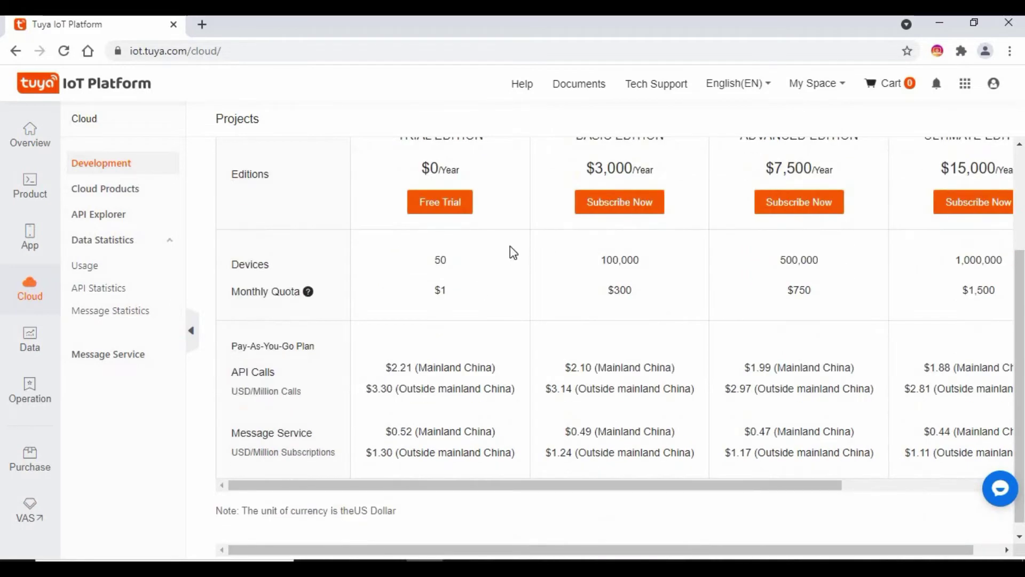
{"action": "scroll", "coordinate": [454, 337], "scroll_direction": "up", "scroll_amount": 2}
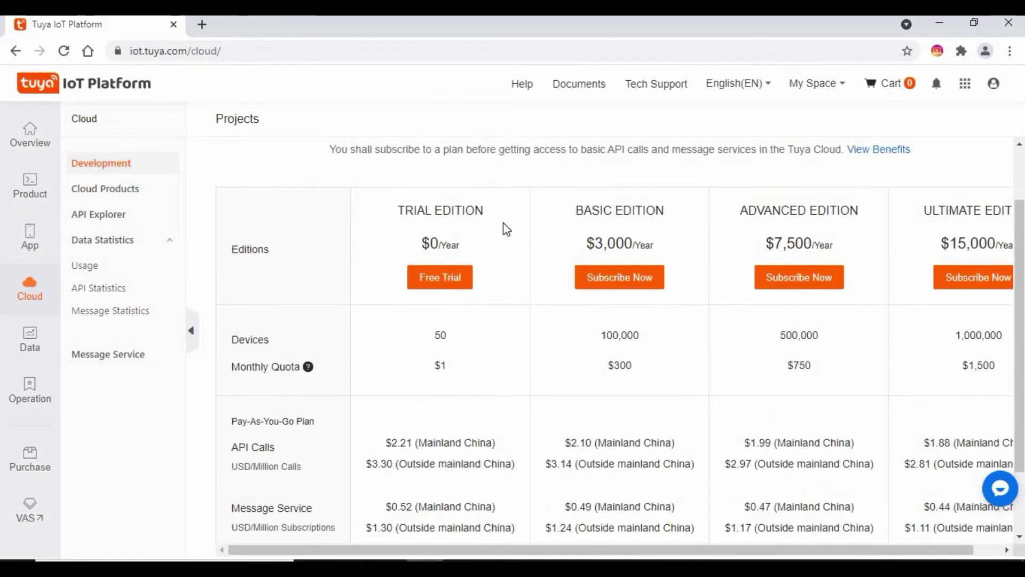
Open the free Trial Edition order page, review its service description and total, and close it without ordering
{"action": "left_click", "coordinate": [441, 278]}
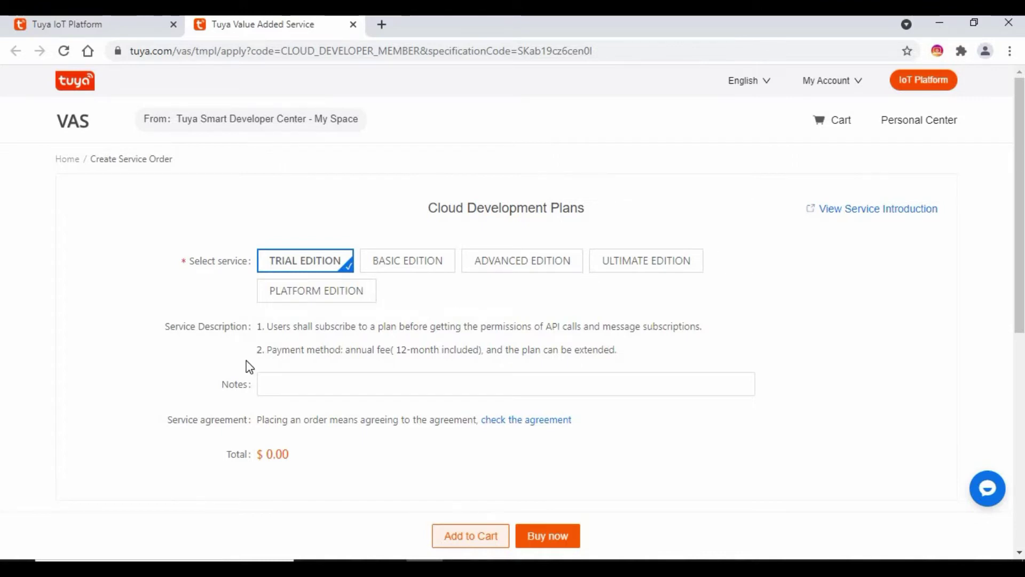
{"action": "scroll", "coordinate": [416, 298], "scroll_direction": "down", "scroll_amount": 2}
{"action": "scroll", "coordinate": [288, 291], "scroll_direction": "down", "scroll_amount": 3}
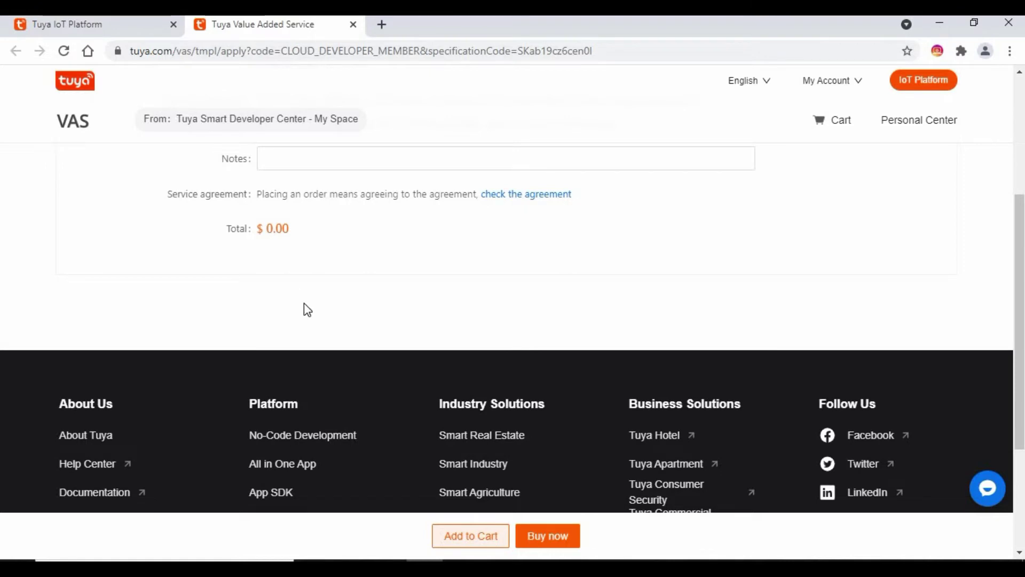
{"action": "scroll", "coordinate": [295, 293], "scroll_direction": "up", "scroll_amount": 2}
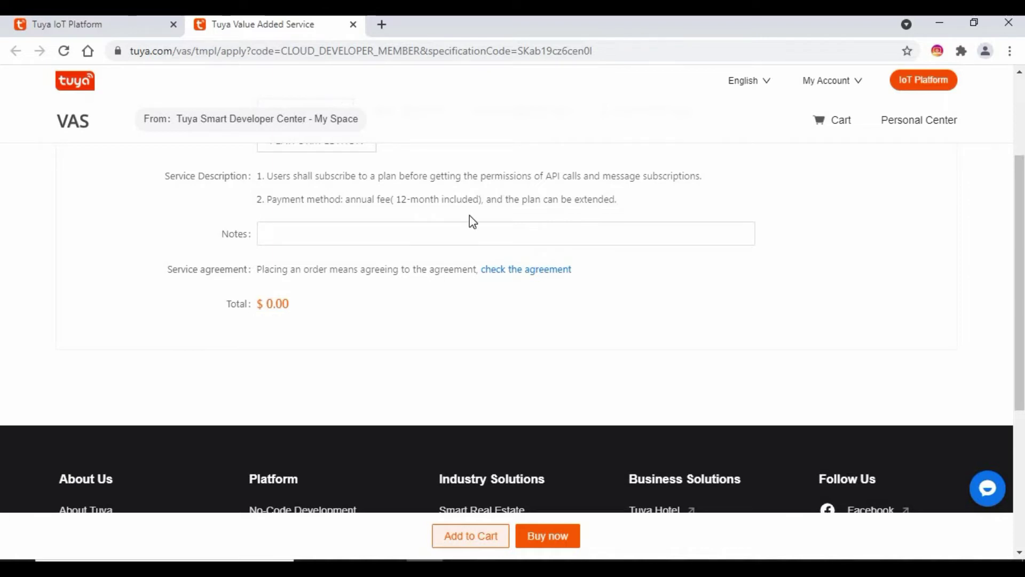
{"action": "key", "text": "ctrl+w"}
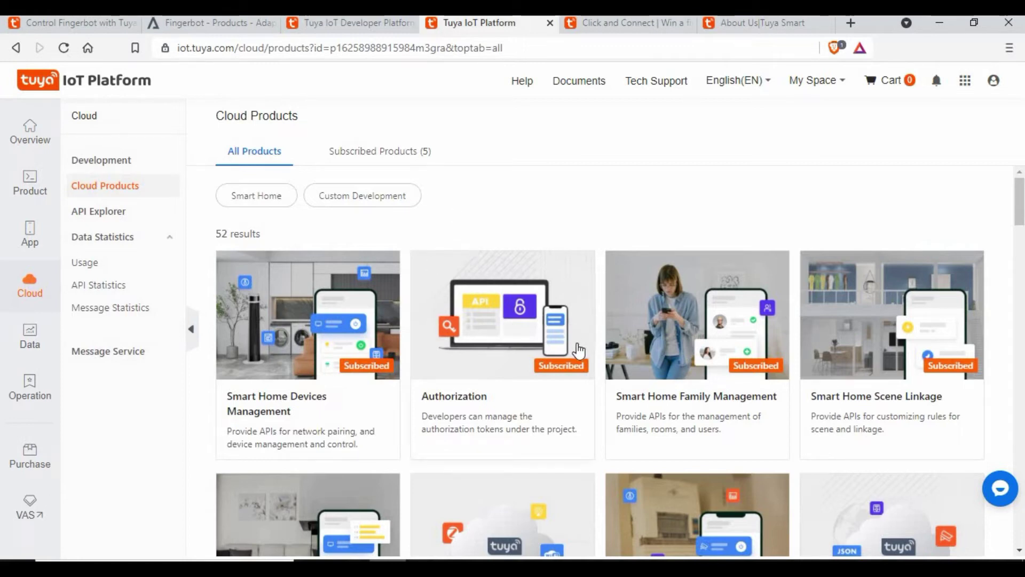
Look through the list of all cloud products to see which smart home services are subscribed
{"action": "scroll", "coordinate": [555, 283], "scroll_direction": "down", "scroll_amount": 1}
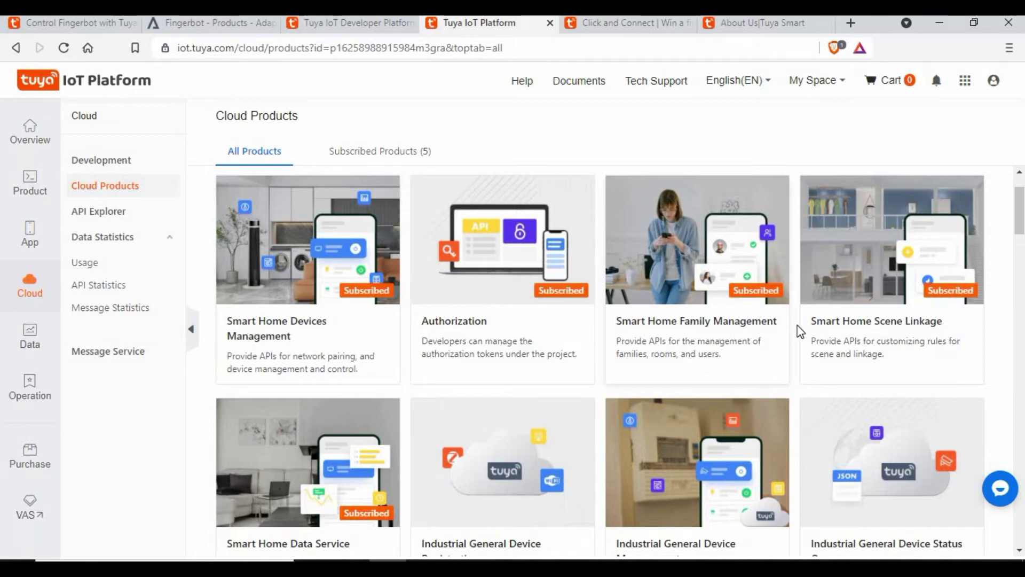
{"action": "scroll", "coordinate": [883, 321], "scroll_direction": "down", "scroll_amount": 2}
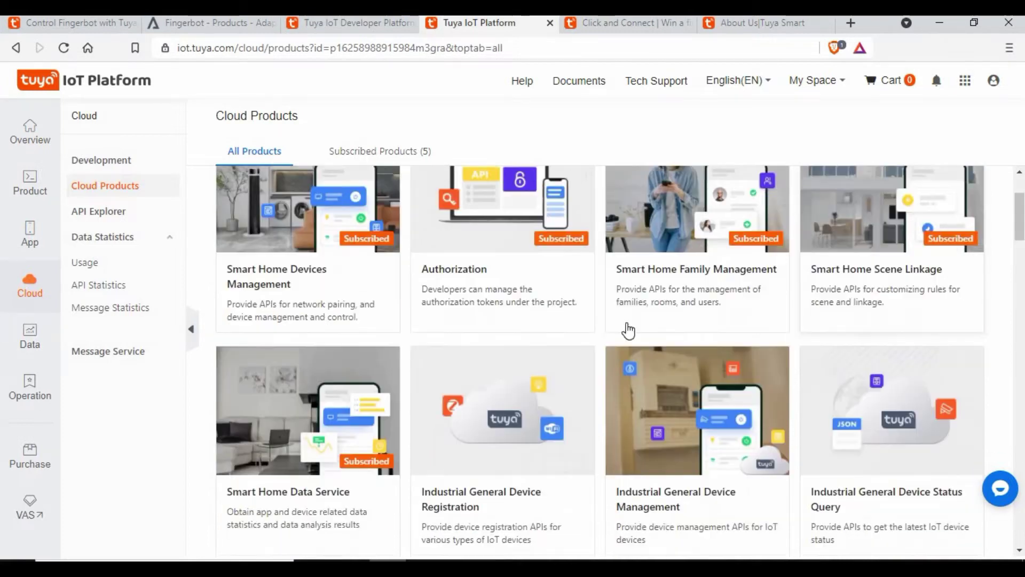
{"action": "scroll", "coordinate": [294, 385], "scroll_direction": "down", "scroll_amount": 2}
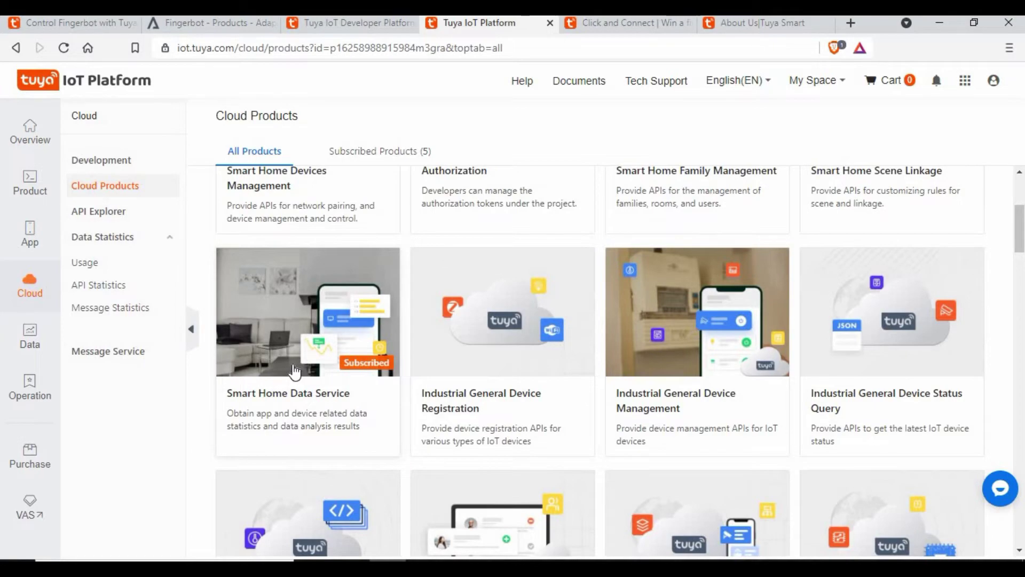
{"action": "scroll", "coordinate": [294, 370], "scroll_direction": "up", "scroll_amount": 2}
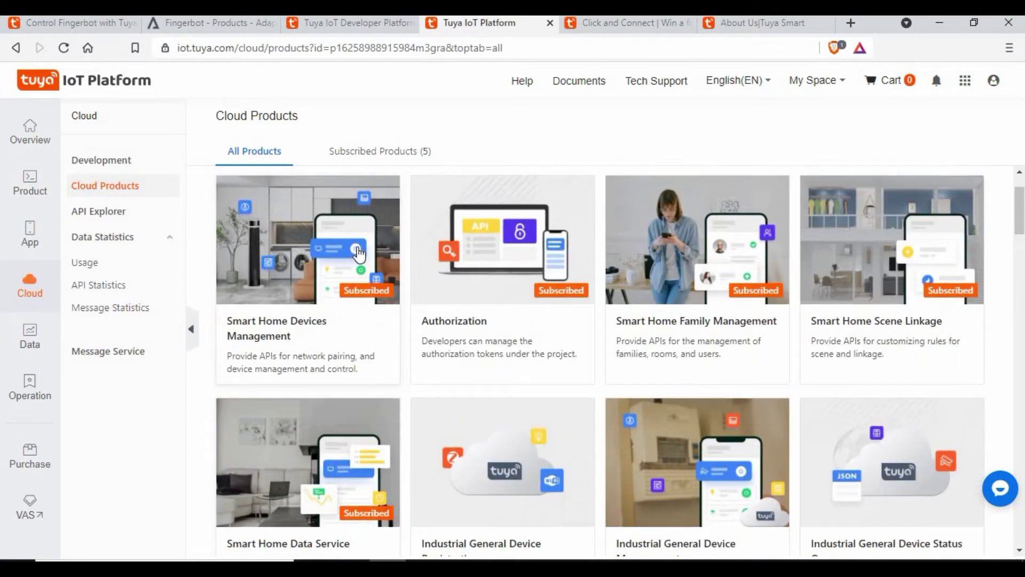
{"action": "scroll", "coordinate": [359, 255], "scroll_direction": "down", "scroll_amount": 7}
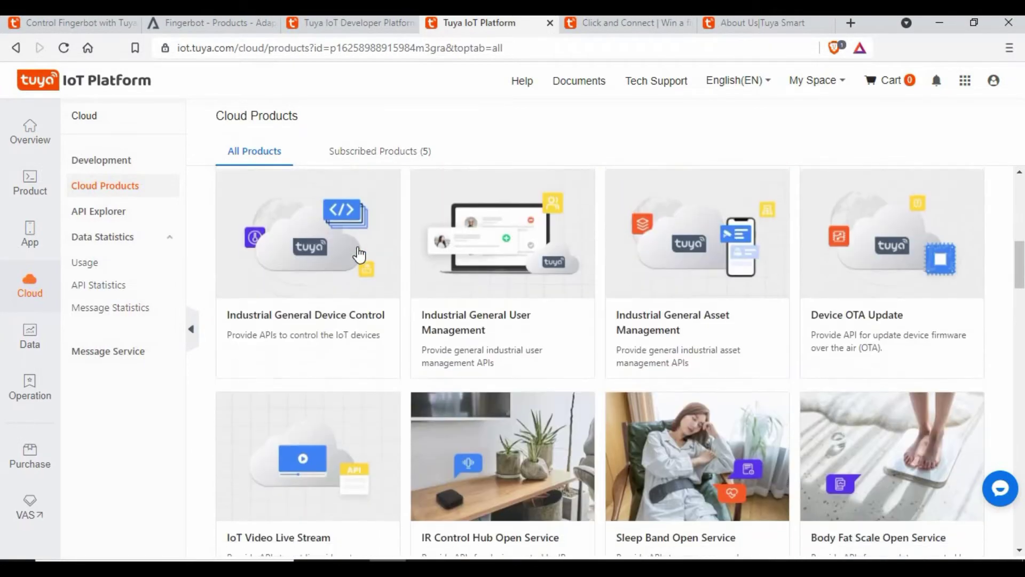
{"action": "scroll", "coordinate": [353, 240], "scroll_direction": "up", "scroll_amount": 8}
{"action": "scroll", "coordinate": [277, 420], "scroll_direction": "up", "scroll_amount": 1}
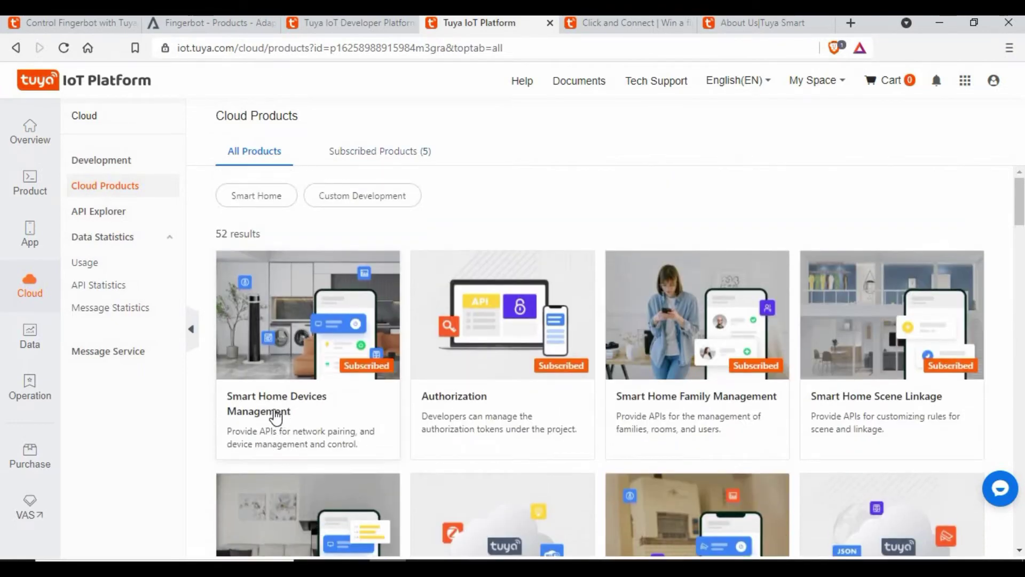
View the overview and pricing of the Smart Home Devices Management product and return to the cloud products list
{"action": "left_click", "coordinate": [415, 365]}
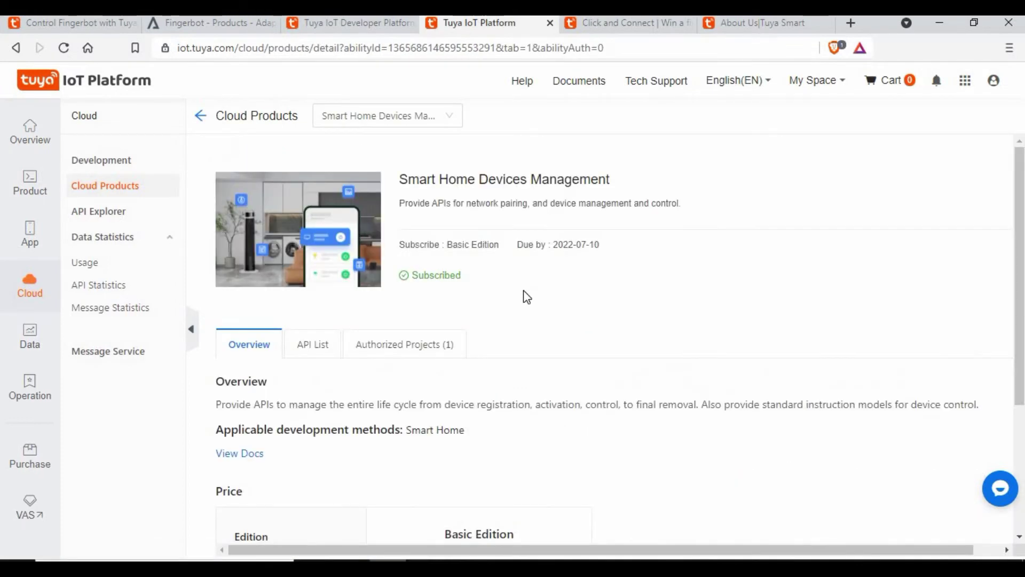
{"action": "scroll", "coordinate": [523, 290], "scroll_direction": "down", "scroll_amount": 3}
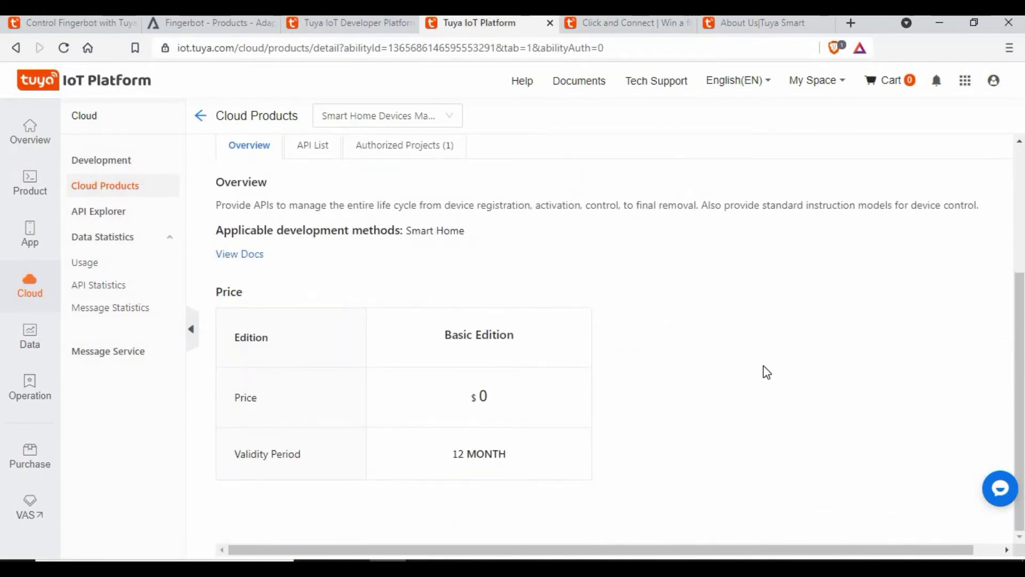
{"action": "scroll", "coordinate": [640, 382], "scroll_direction": "up", "scroll_amount": 3}
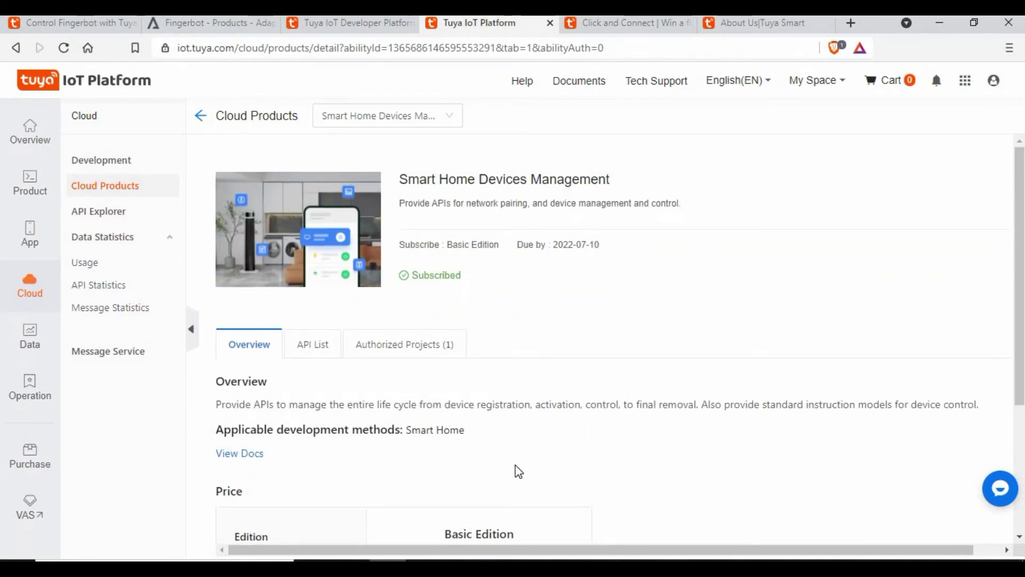
{"action": "scroll", "coordinate": [517, 471], "scroll_direction": "down", "scroll_amount": 3}
{"action": "scroll", "coordinate": [406, 257], "scroll_direction": "up", "scroll_amount": 3}
{"action": "key", "text": "alt+Left"}
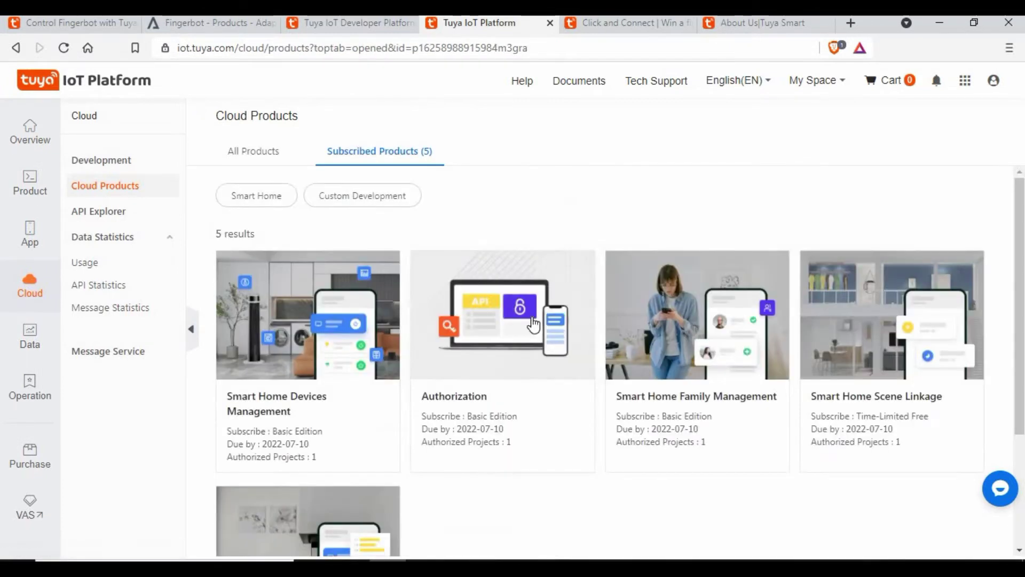
Browse the full cloud product catalogue and review the list of subscribed products
{"action": "scroll", "coordinate": [524, 320], "scroll_direction": "down", "scroll_amount": 2}
{"action": "left_click", "coordinate": [256, 152]}
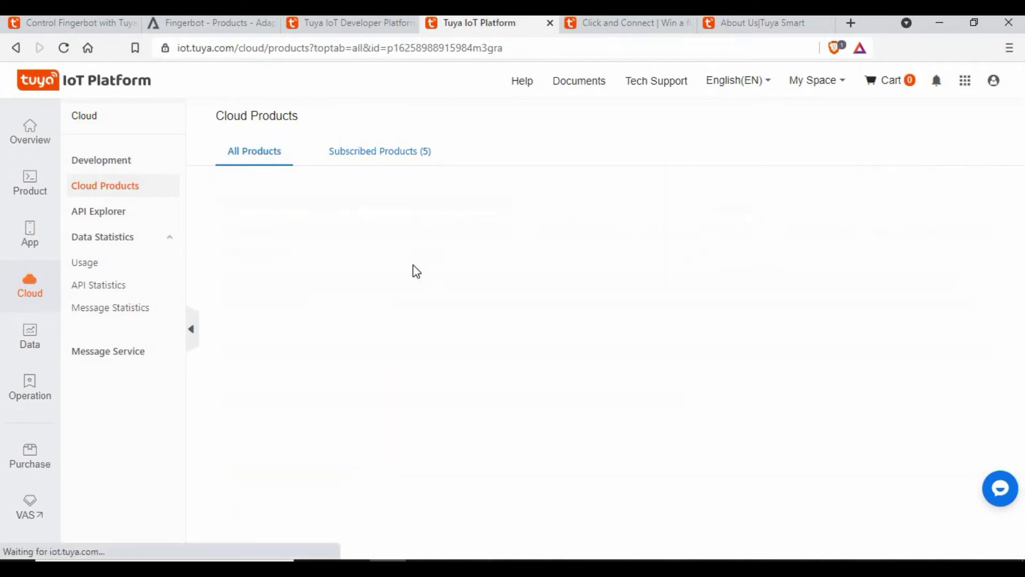
{"action": "scroll", "coordinate": [620, 417], "scroll_direction": "down", "scroll_amount": 18}
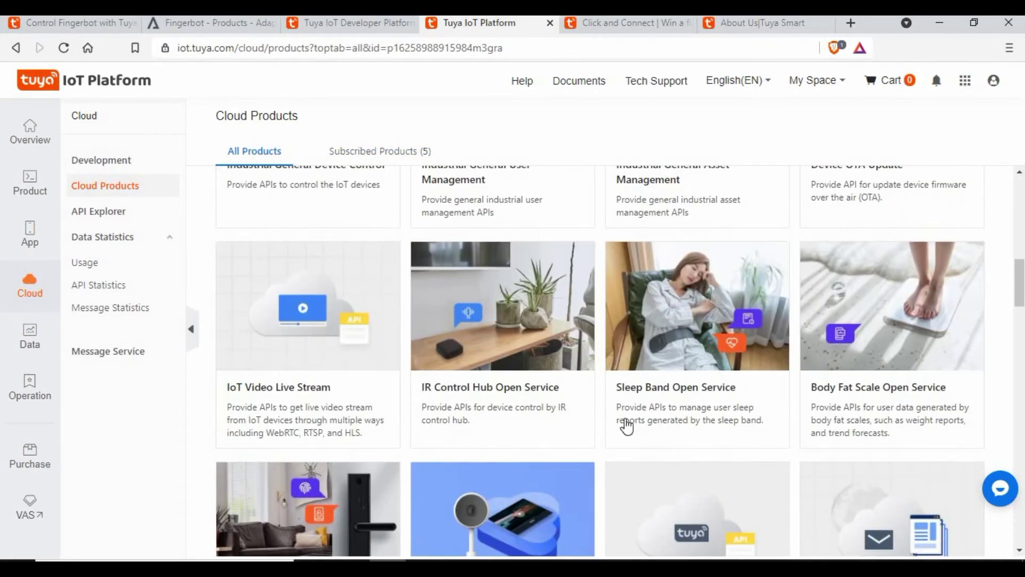
{"action": "scroll", "coordinate": [828, 371], "scroll_direction": "down", "scroll_amount": 4}
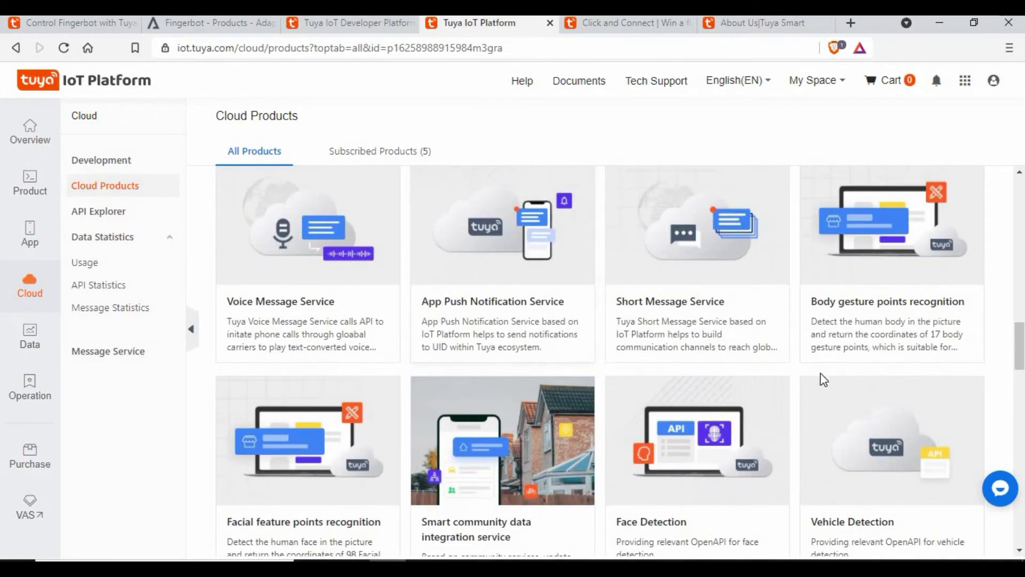
{"action": "scroll", "coordinate": [781, 385], "scroll_direction": "down", "scroll_amount": 6}
{"action": "scroll", "coordinate": [614, 320], "scroll_direction": "up", "scroll_amount": 20}
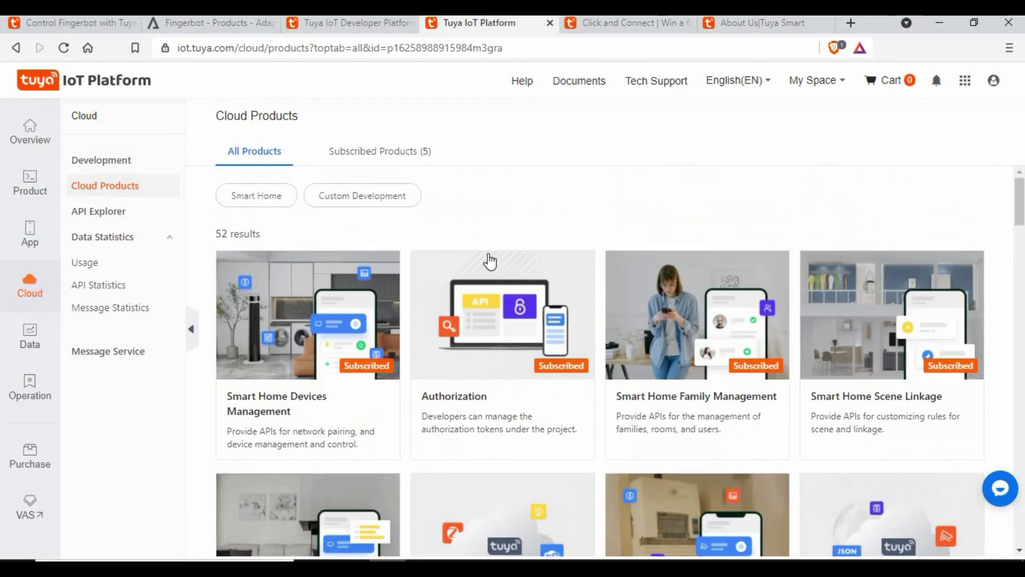
{"action": "left_click", "coordinate": [379, 145]}
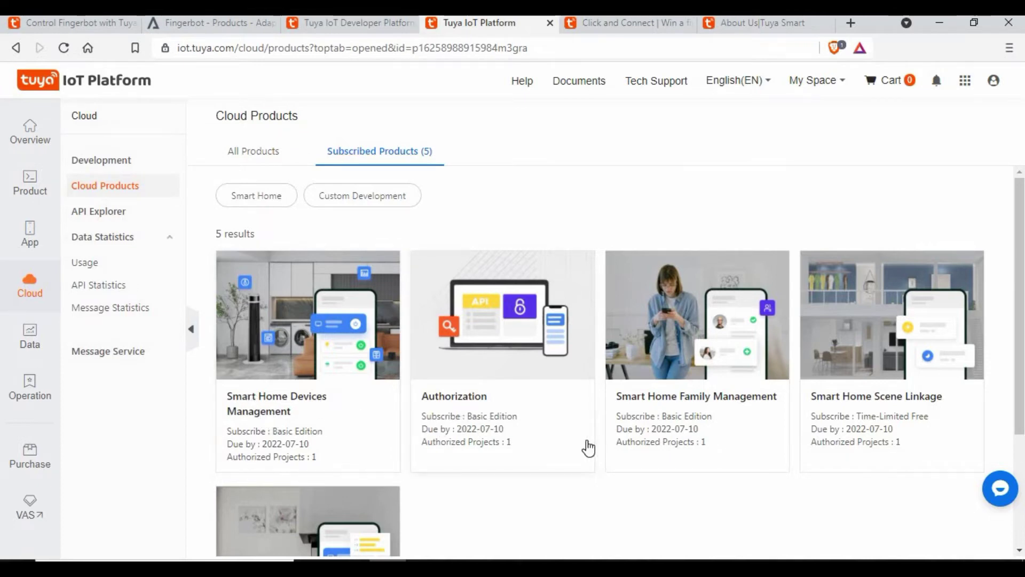
{"action": "scroll", "coordinate": [510, 453], "scroll_direction": "down", "scroll_amount": 3}
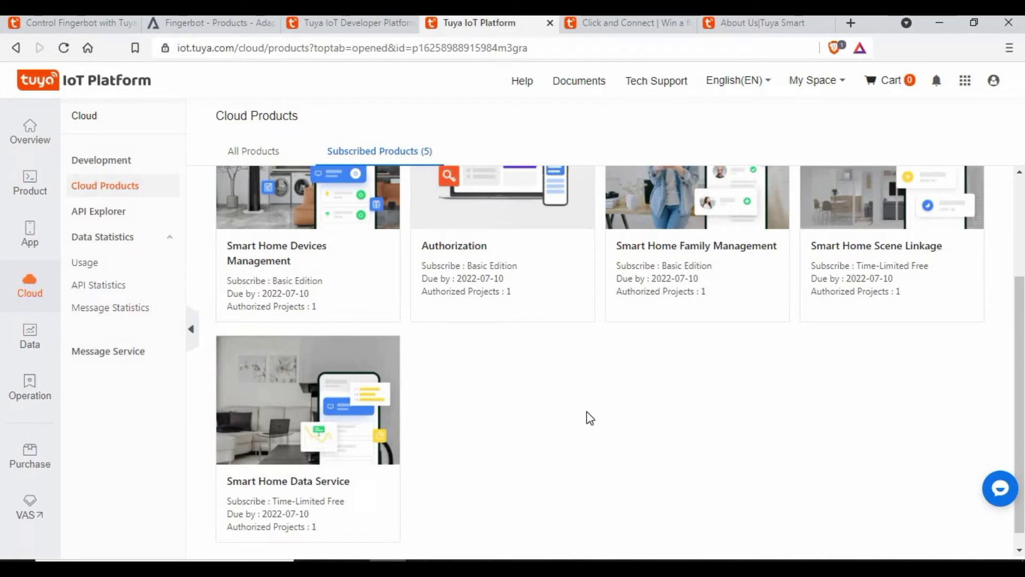
Start a new cloud development project named "Control Fingerbot with TuyaCloud" and set its industry to Smart Home
{"action": "left_click", "coordinate": [124, 162]}
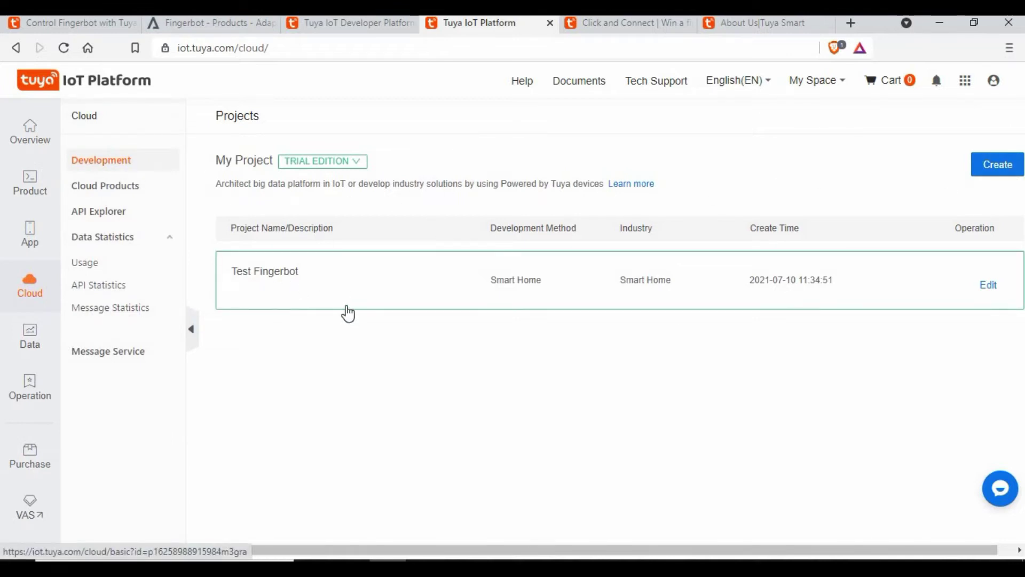
{"action": "left_click", "coordinate": [993, 168]}
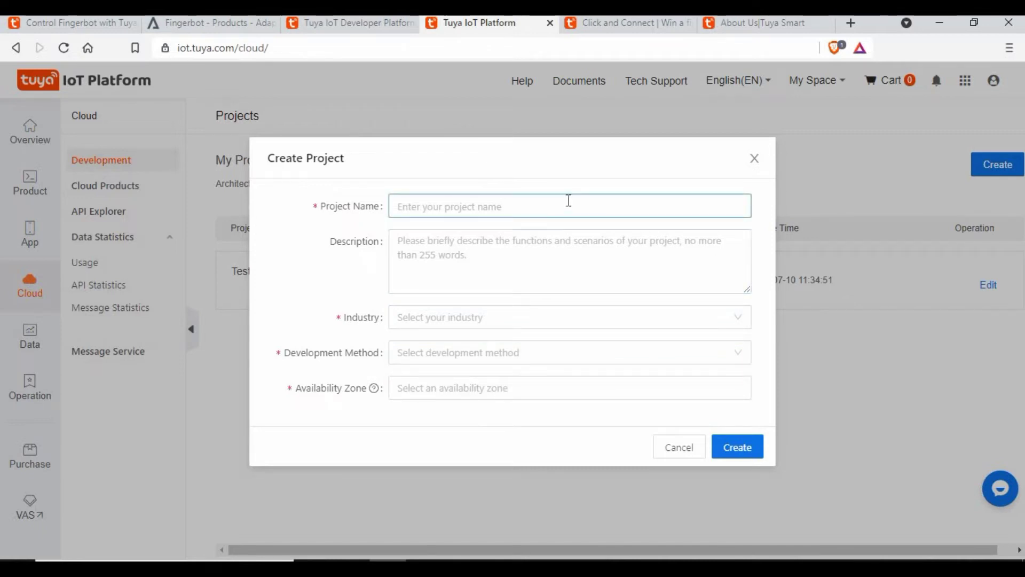
{"action": "type", "text": "Control Fingerbot with TuyaCloud"}
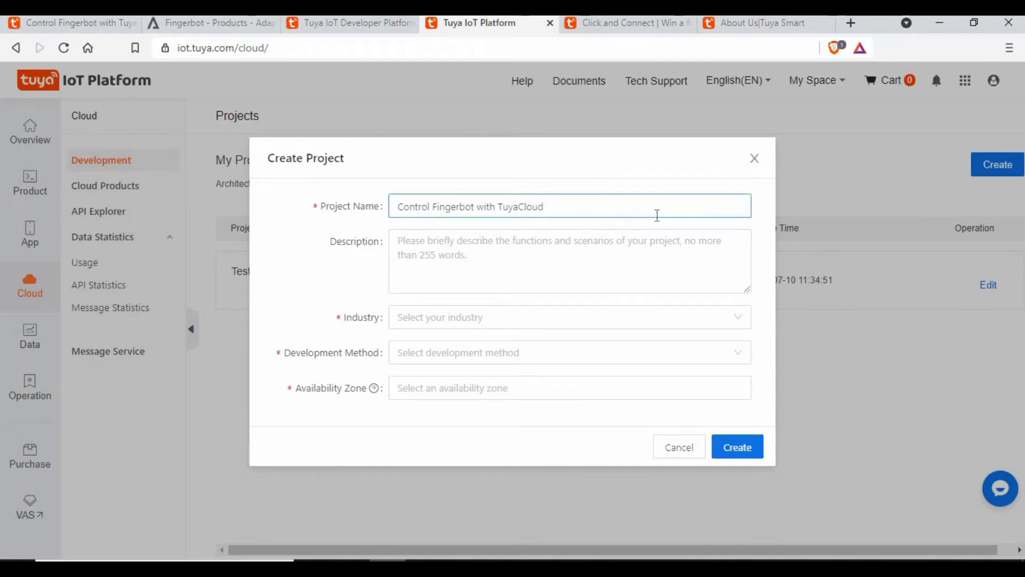
{"action": "left_click", "coordinate": [537, 322]}
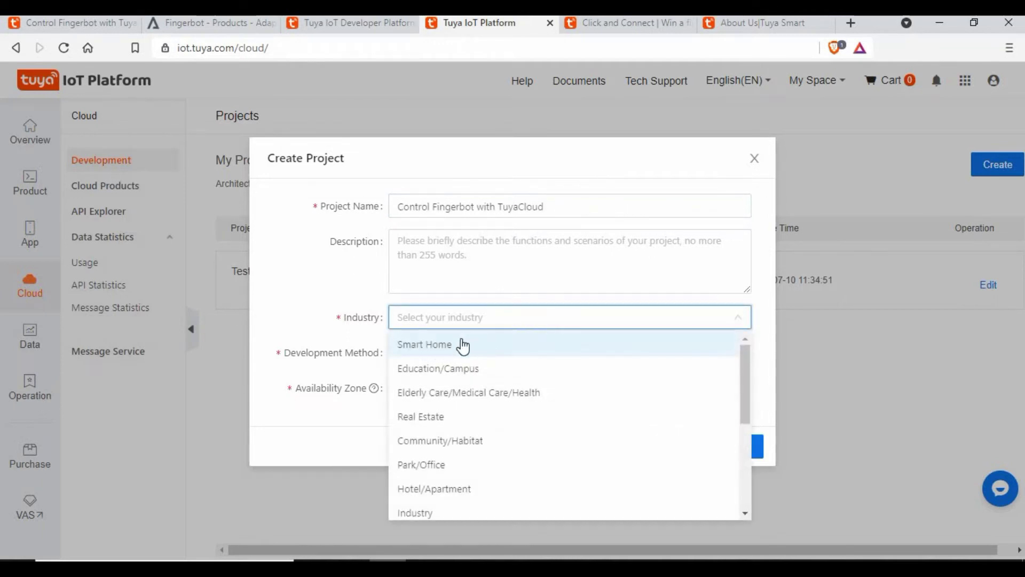
{"action": "left_click", "coordinate": [461, 345]}
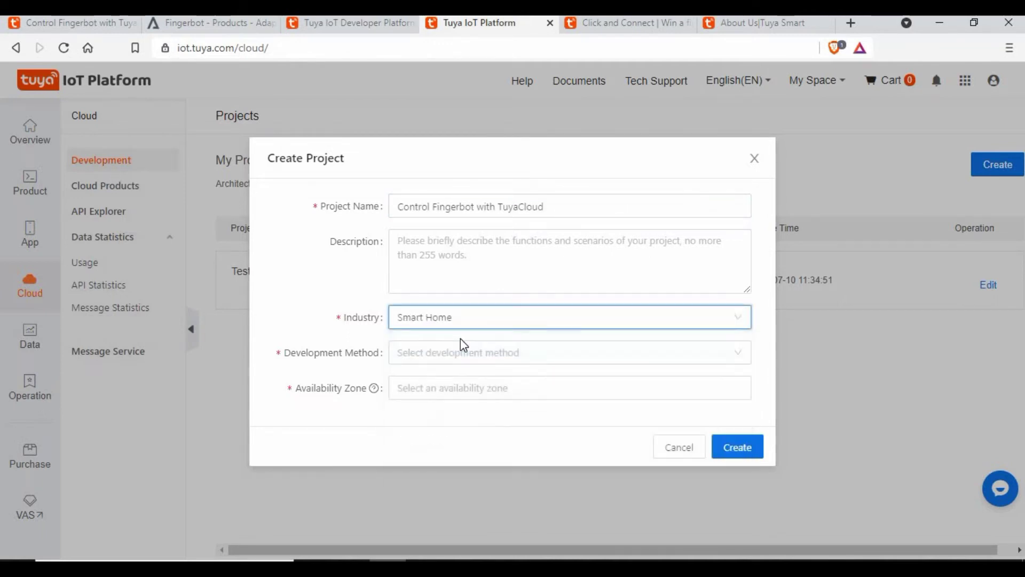
Set the development method to Smart Home and the availability zone to India, and create the project
{"action": "left_click", "coordinate": [432, 358]}
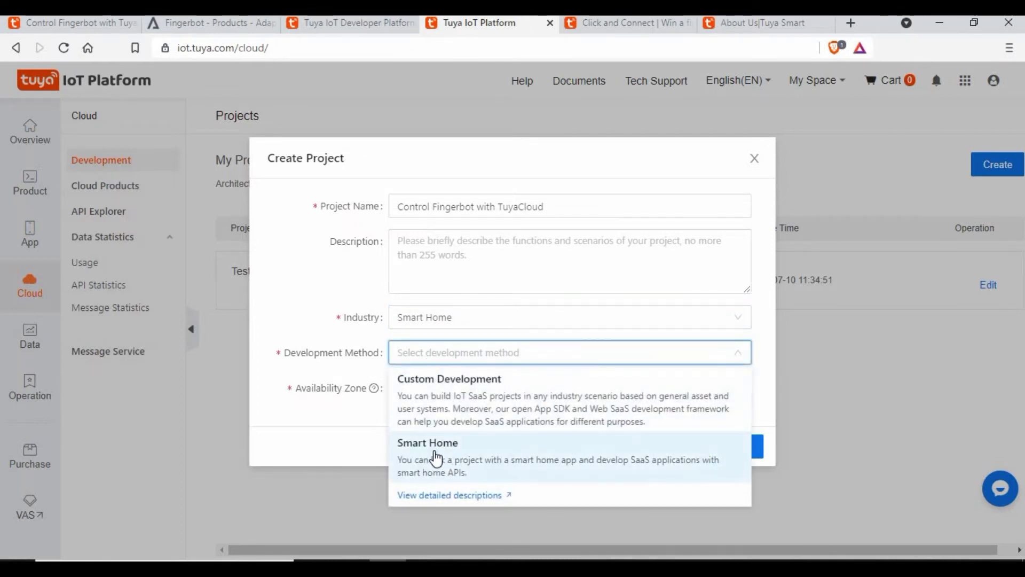
{"action": "left_click", "coordinate": [437, 458]}
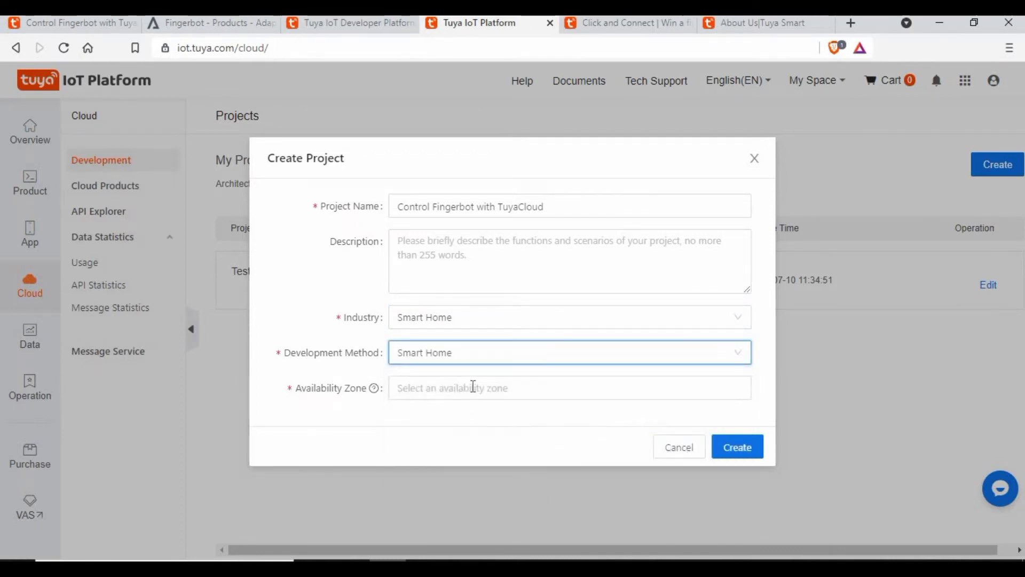
{"action": "left_click", "coordinate": [422, 463]}
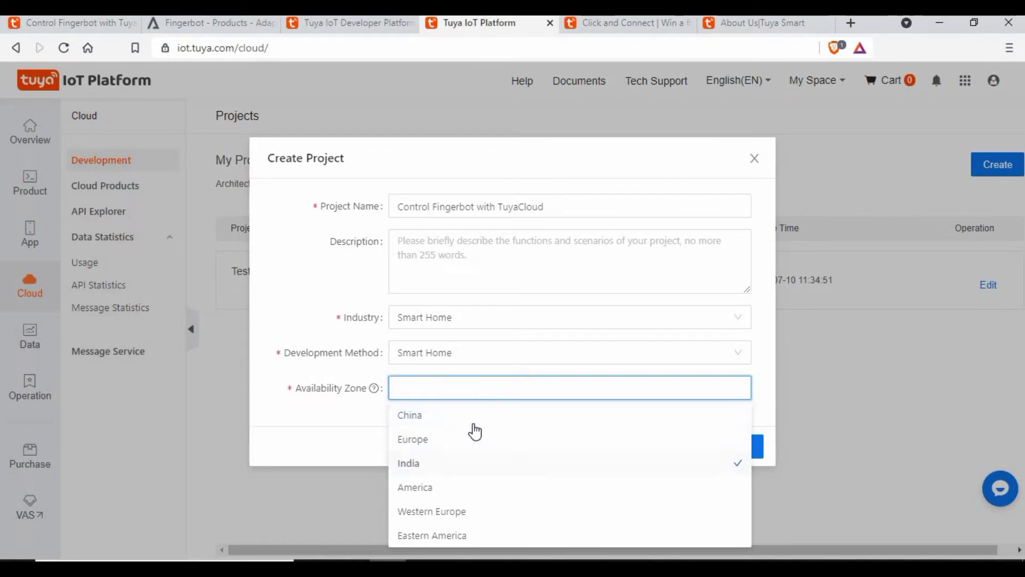
{"action": "left_click", "coordinate": [351, 420]}
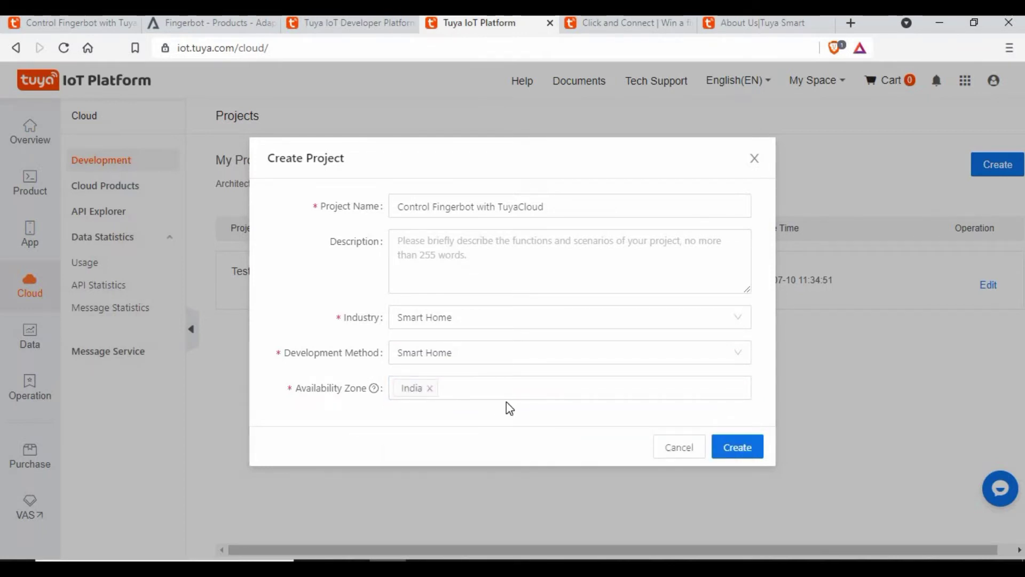
{"action": "left_click", "coordinate": [753, 450]}
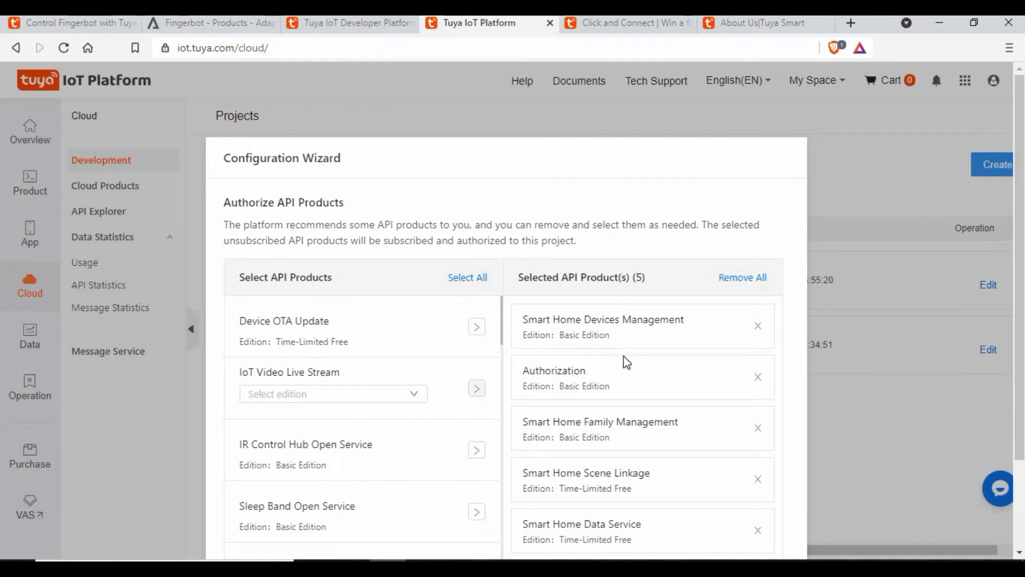
Review the recommended API products in the configuration wizard and authorize the preselected ones for the project
{"action": "scroll", "coordinate": [644, 284], "scroll_direction": "down", "scroll_amount": 1}
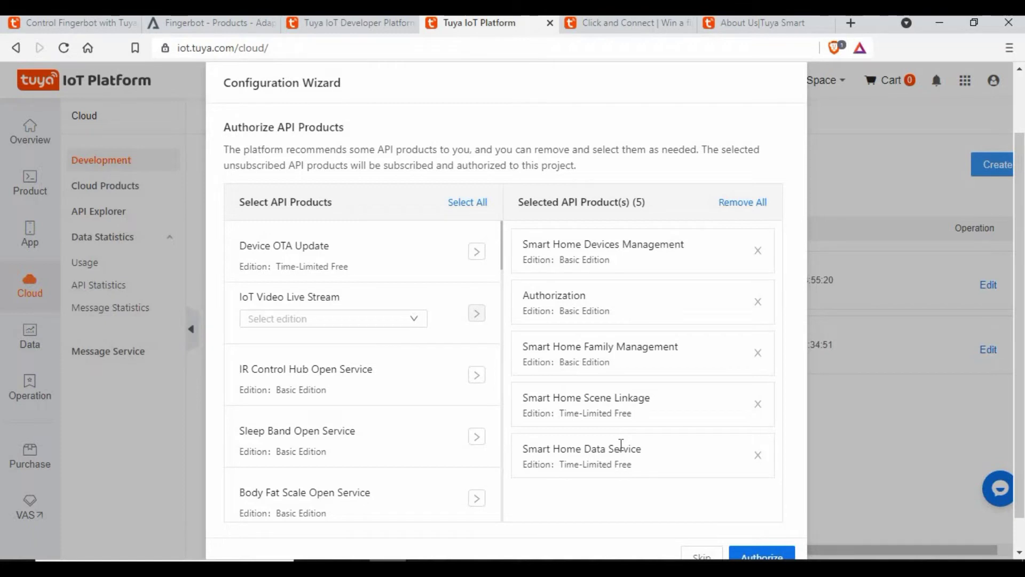
{"action": "scroll", "coordinate": [619, 449], "scroll_direction": "down", "scroll_amount": 1}
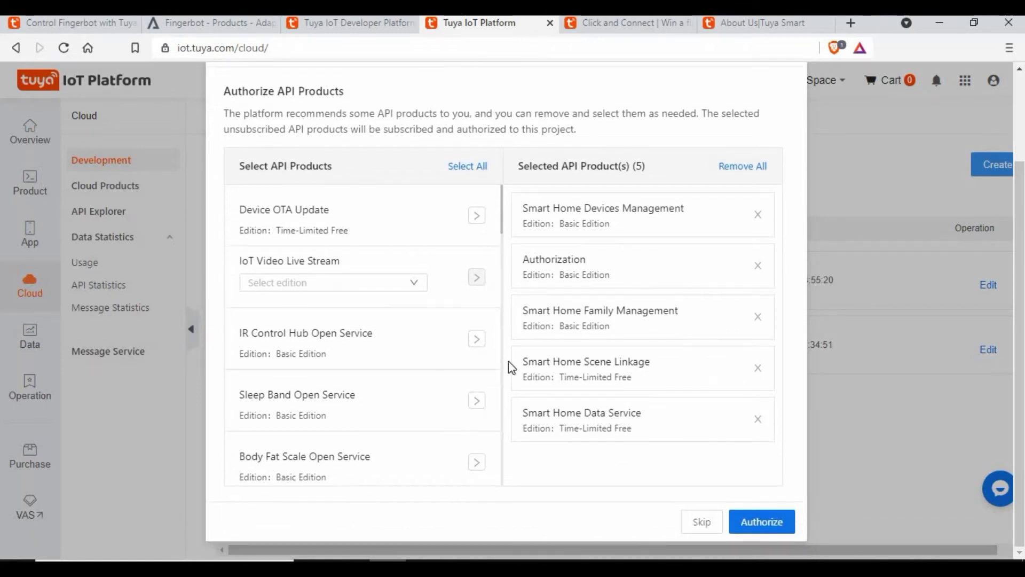
{"action": "scroll", "coordinate": [299, 363], "scroll_direction": "down", "scroll_amount": 8}
{"action": "scroll", "coordinate": [406, 344], "scroll_direction": "up", "scroll_amount": 8}
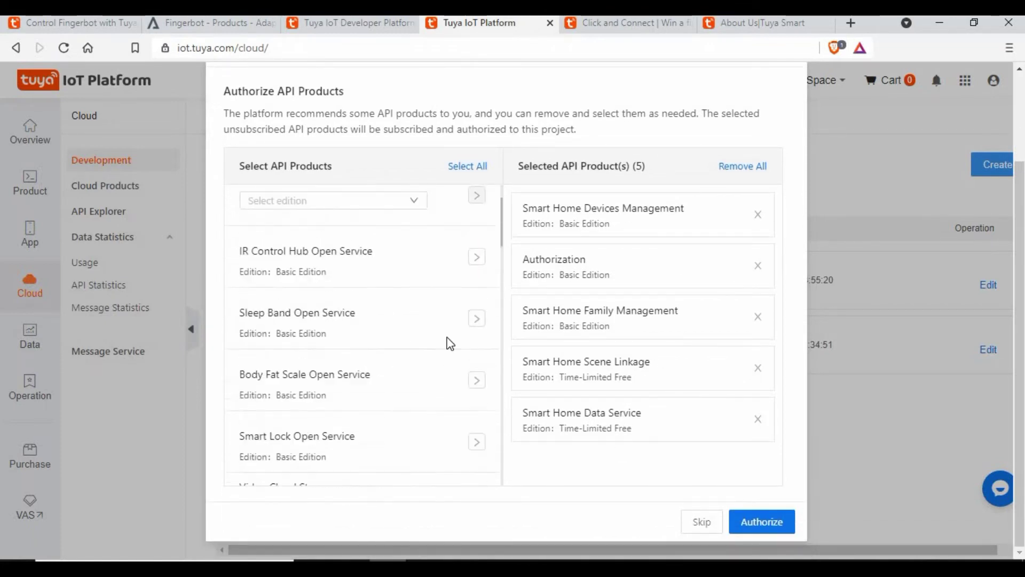
{"action": "left_click", "coordinate": [773, 523]}
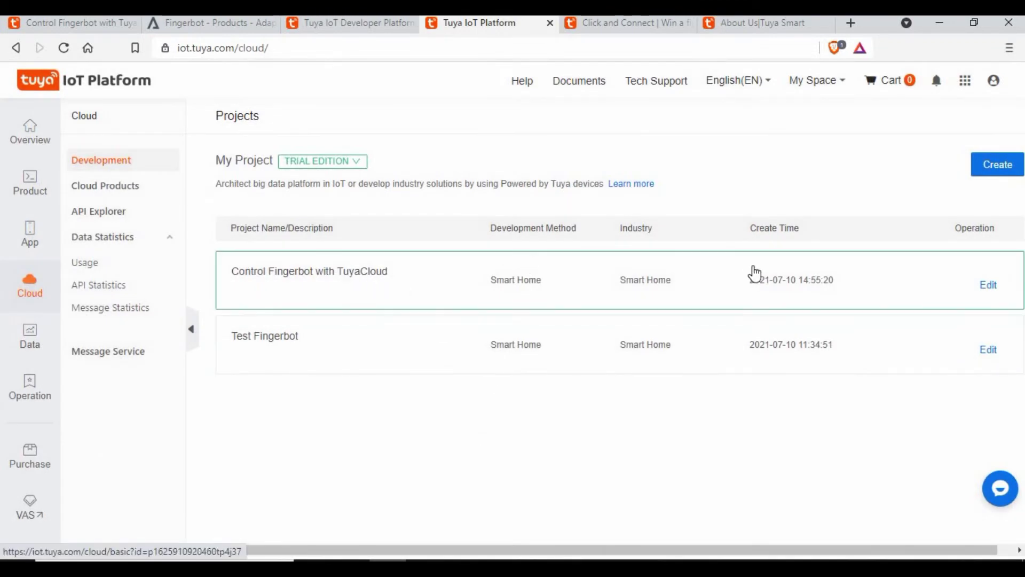
Open the "Control Fingerbot with TuyaCloud" project and look over its project overview
{"action": "left_click", "coordinate": [390, 270]}
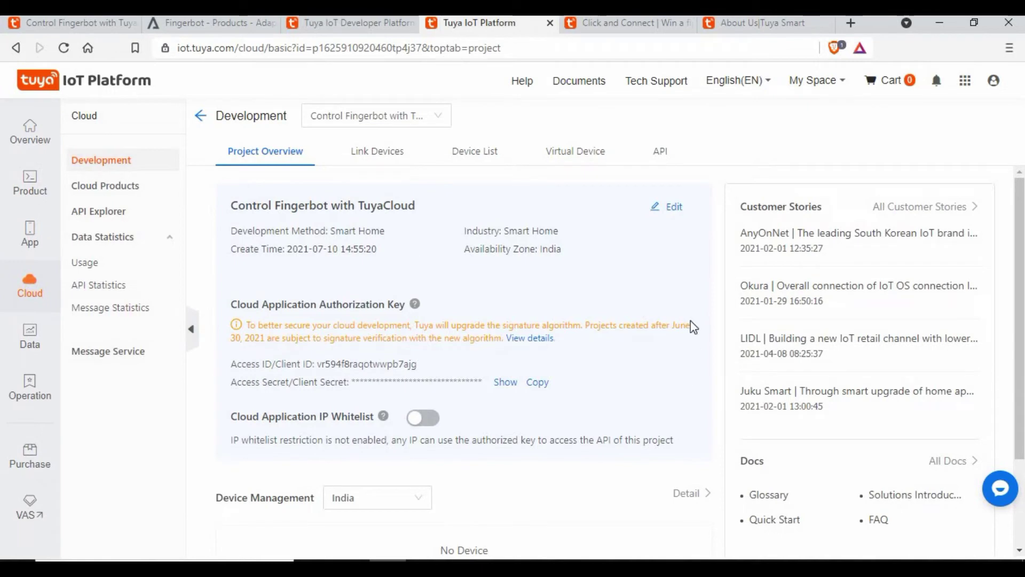
{"action": "scroll", "coordinate": [635, 379], "scroll_direction": "down", "scroll_amount": 3}
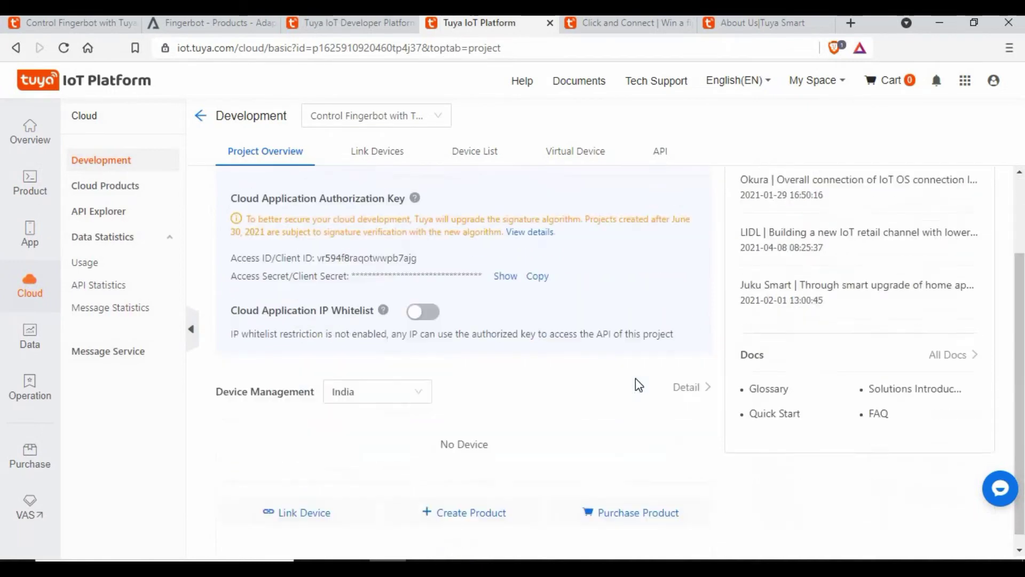
{"action": "scroll", "coordinate": [628, 315], "scroll_direction": "up", "scroll_amount": 3}
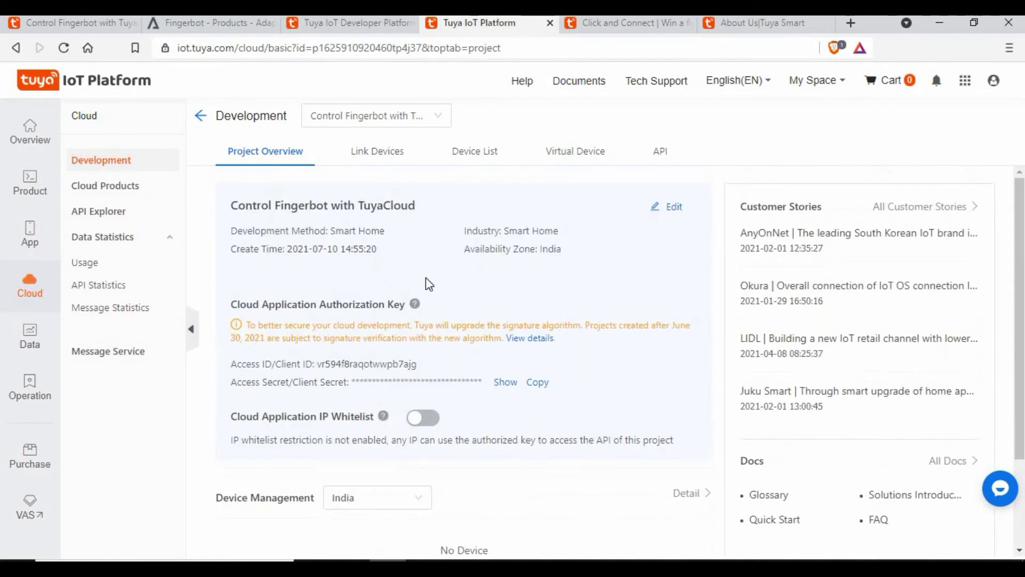
Link devices to the project by adding the Tuya Smart app account
{"action": "left_click", "coordinate": [378, 154]}
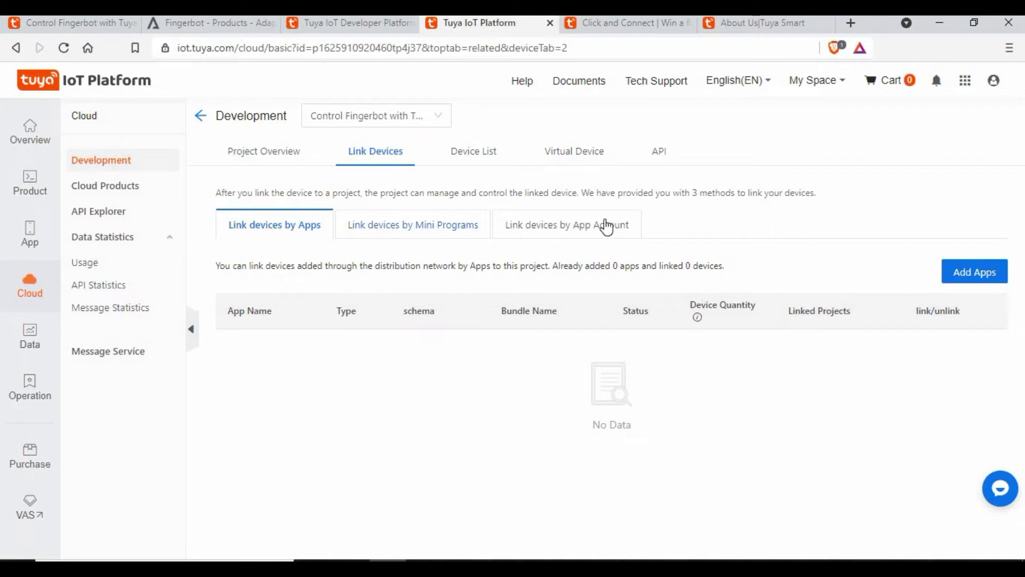
{"action": "left_click", "coordinate": [580, 229]}
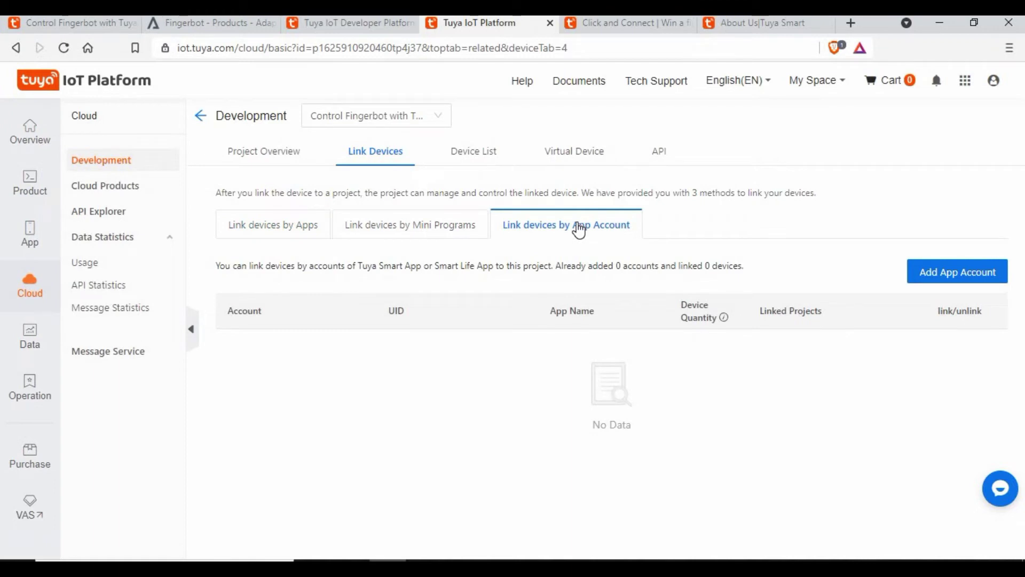
{"action": "left_click", "coordinate": [954, 274]}
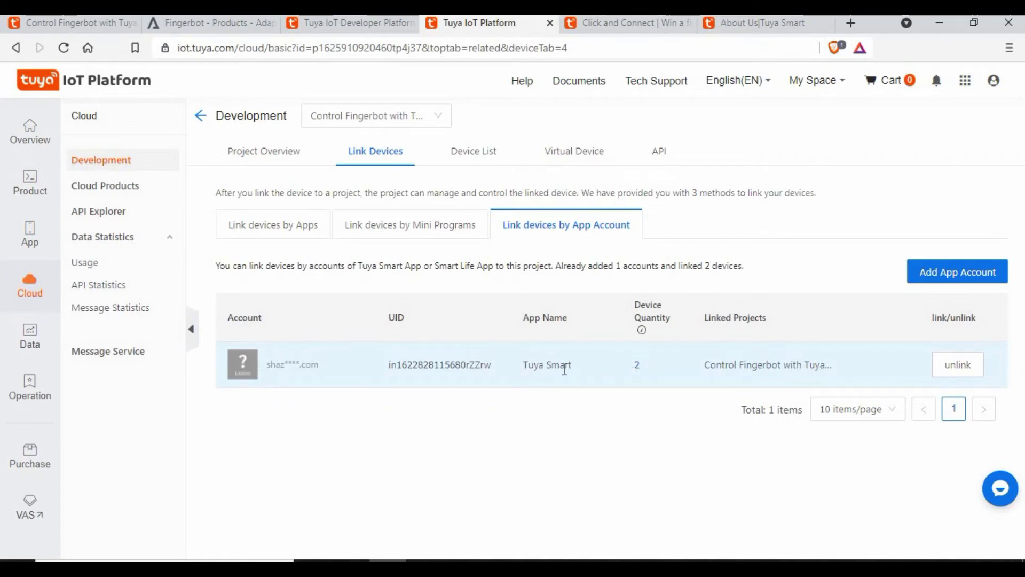
Open the linked app account's device list and check the names and status of the Fingerbot and Adaprox Bluetooth Bridge
{"action": "left_click_drag", "start_coordinate": [525, 368], "coordinate": [583, 378]}
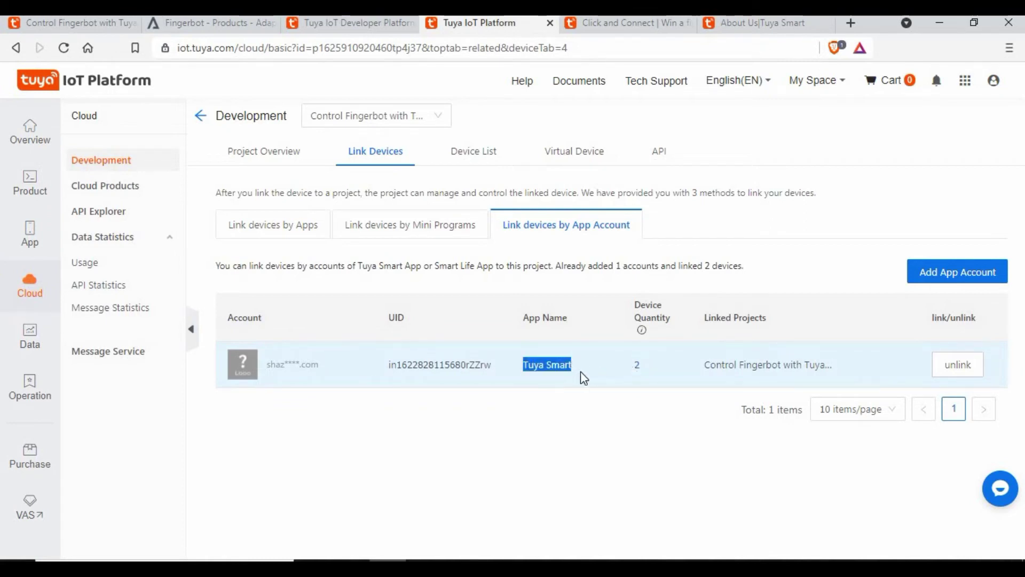
{"action": "left_click", "coordinate": [640, 373]}
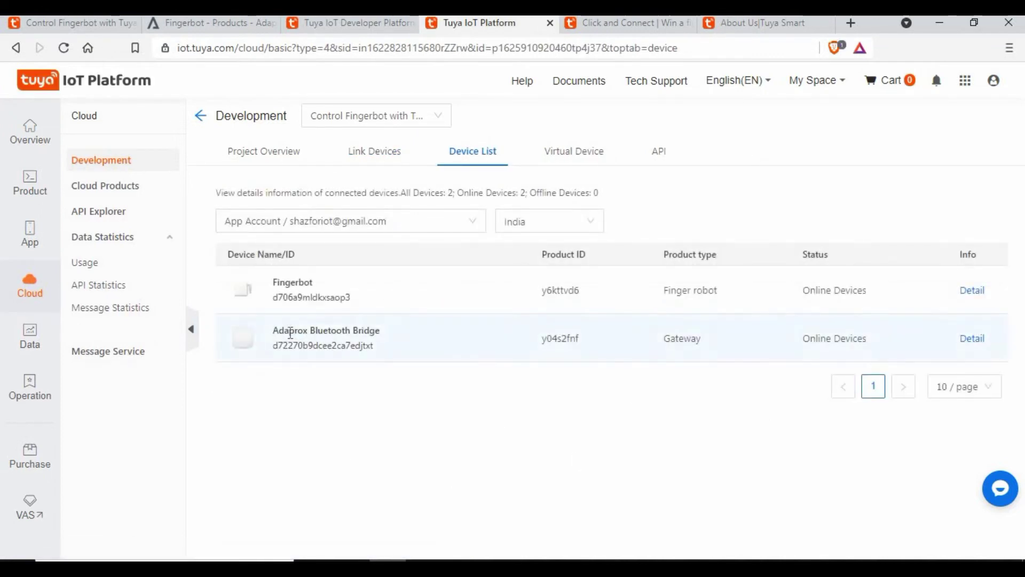
{"action": "left_click_drag", "start_coordinate": [295, 333], "coordinate": [385, 336]}
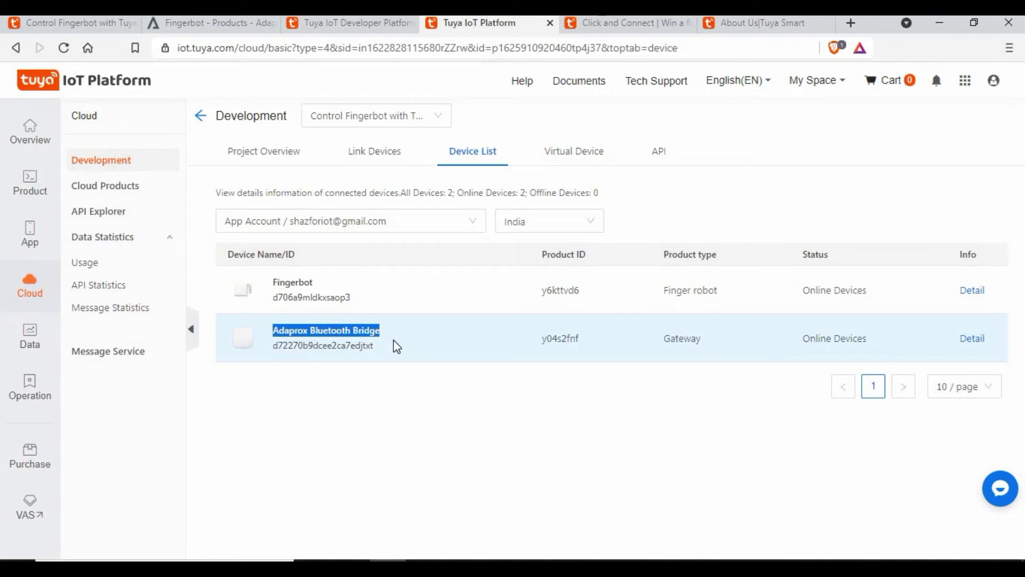
{"action": "left_click_drag", "start_coordinate": [272, 282], "coordinate": [318, 284]}
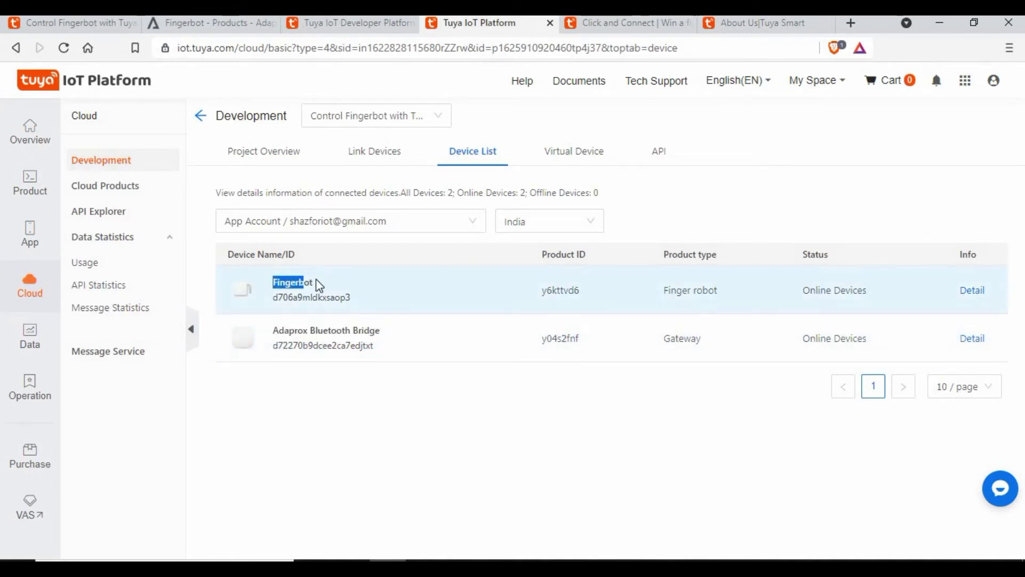
{"action": "left_click", "coordinate": [347, 385]}
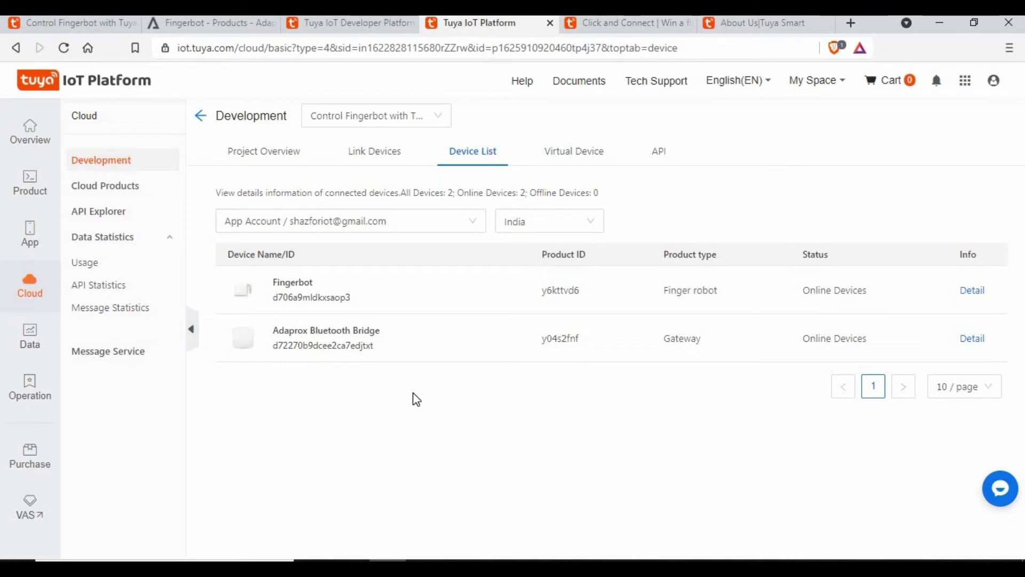
{"action": "left_click_drag", "start_coordinate": [891, 303], "coordinate": [806, 319]}
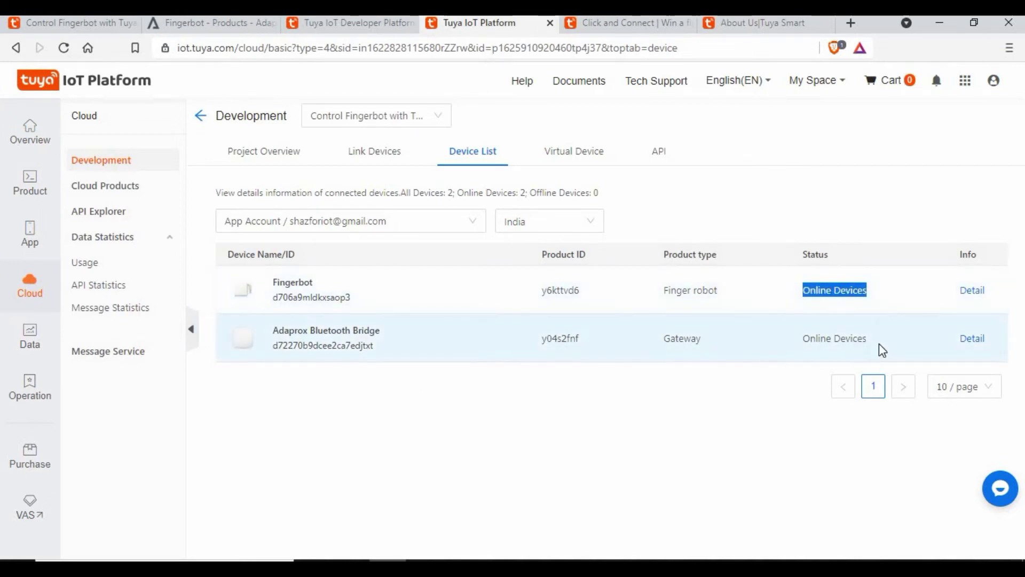
{"action": "left_click", "coordinate": [867, 348]}
{"action": "left_click_drag", "start_coordinate": [837, 350], "coordinate": [809, 352]}
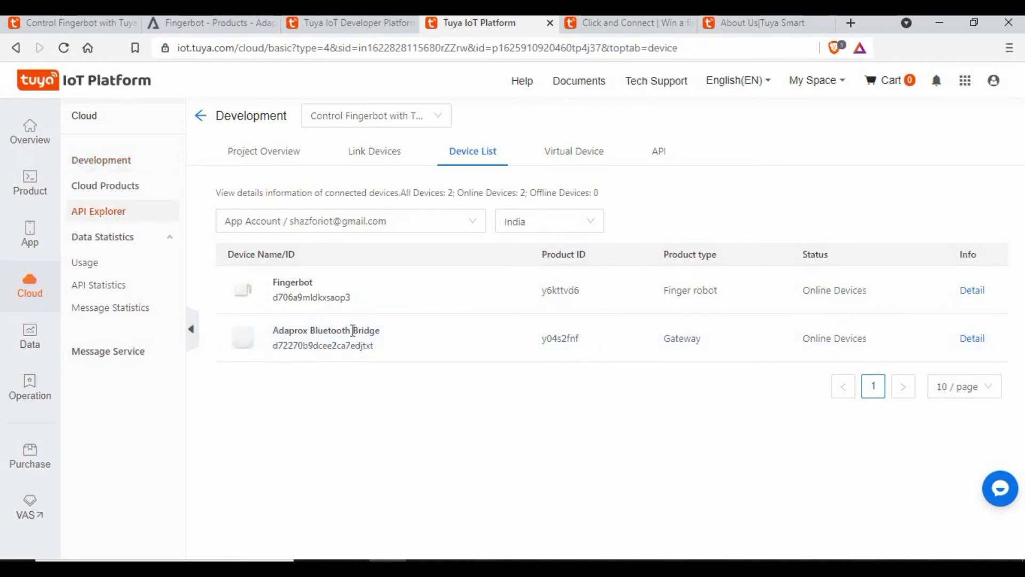
{"action": "left_click_drag", "start_coordinate": [273, 297], "coordinate": [349, 298]}
{"action": "right_click", "coordinate": [348, 300]}
{"action": "left_click", "coordinate": [451, 310]}
{"action": "left_click", "coordinate": [109, 214]}
{"action": "left_click", "coordinate": [409, 24]}
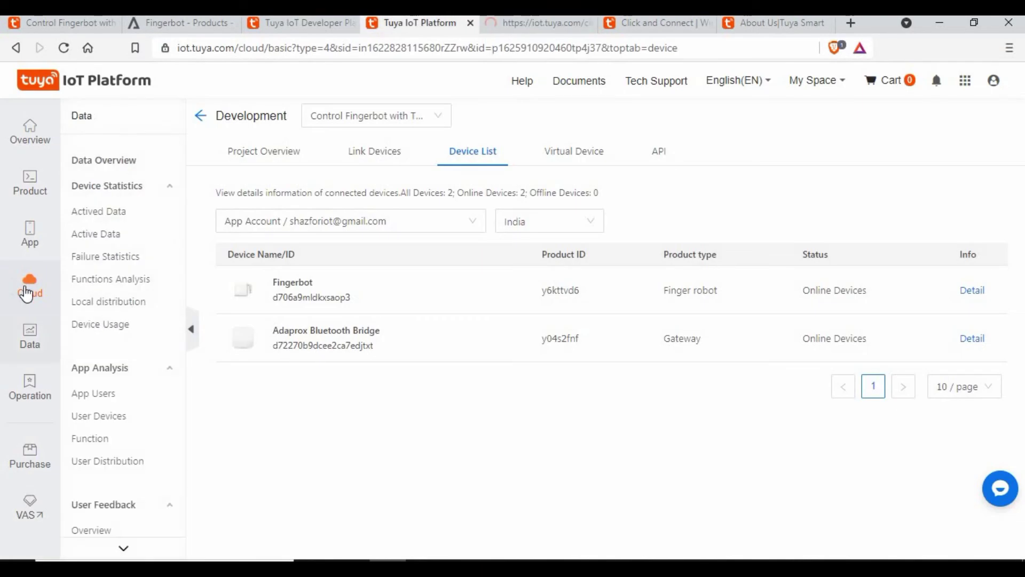
{"action": "left_click", "coordinate": [532, 25]}
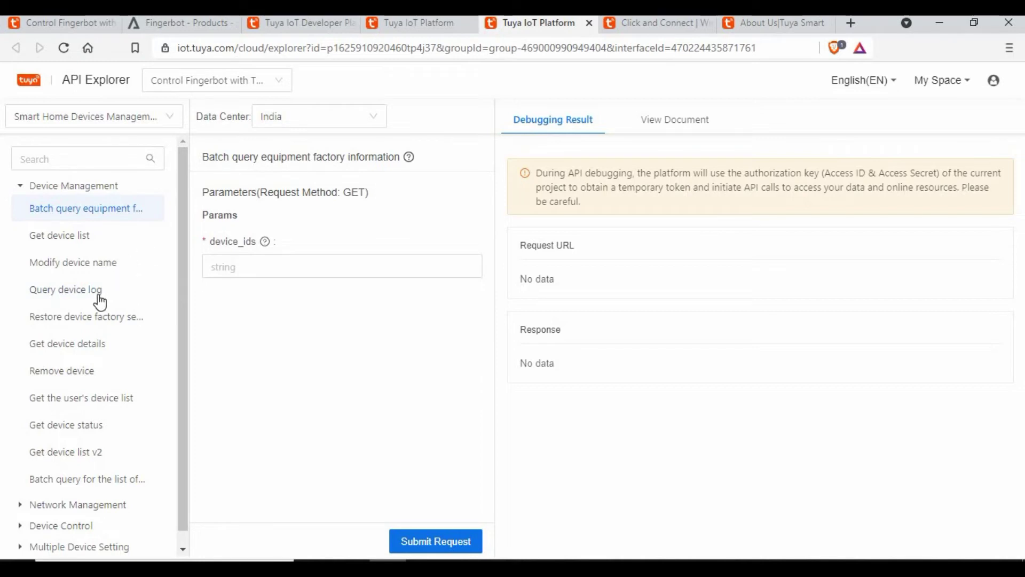
{"action": "left_click", "coordinate": [81, 346]}
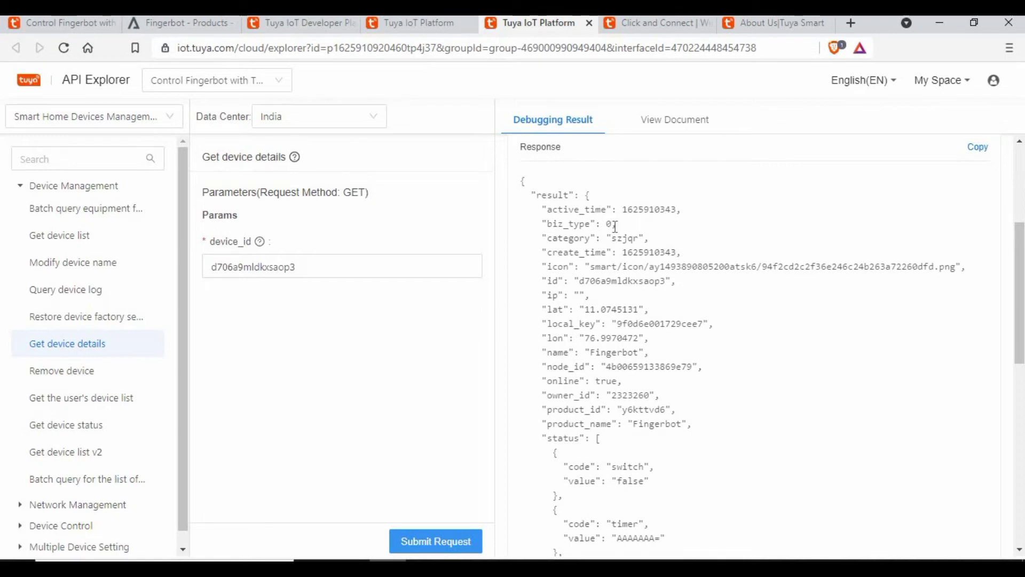
{"action": "scroll", "coordinate": [614, 227], "scroll_direction": "down", "scroll_amount": 5}
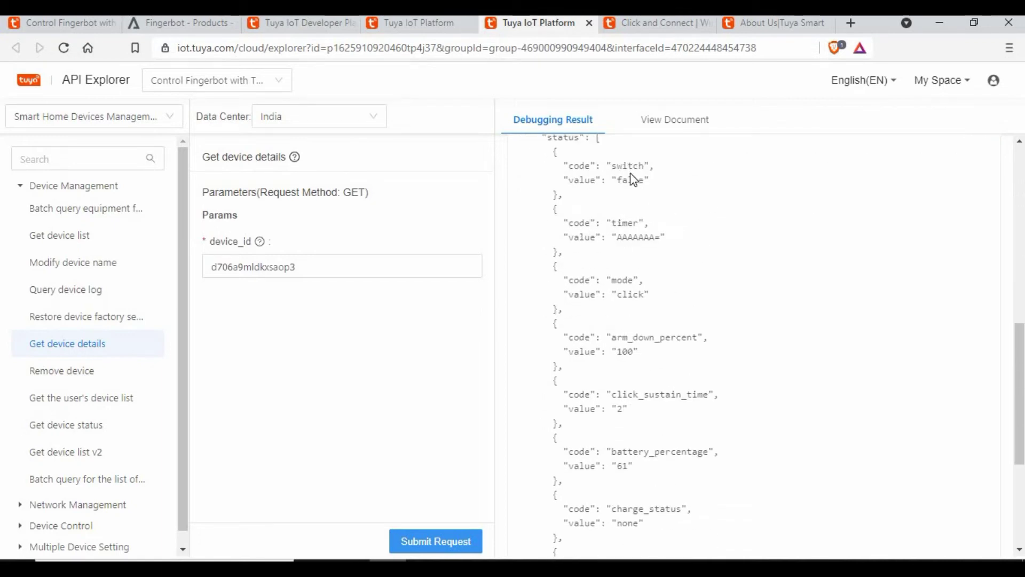
{"action": "left_click_drag", "start_coordinate": [579, 167], "coordinate": [650, 183]}
{"action": "left_click", "coordinate": [655, 184]}
{"action": "left_click", "coordinate": [650, 211]}
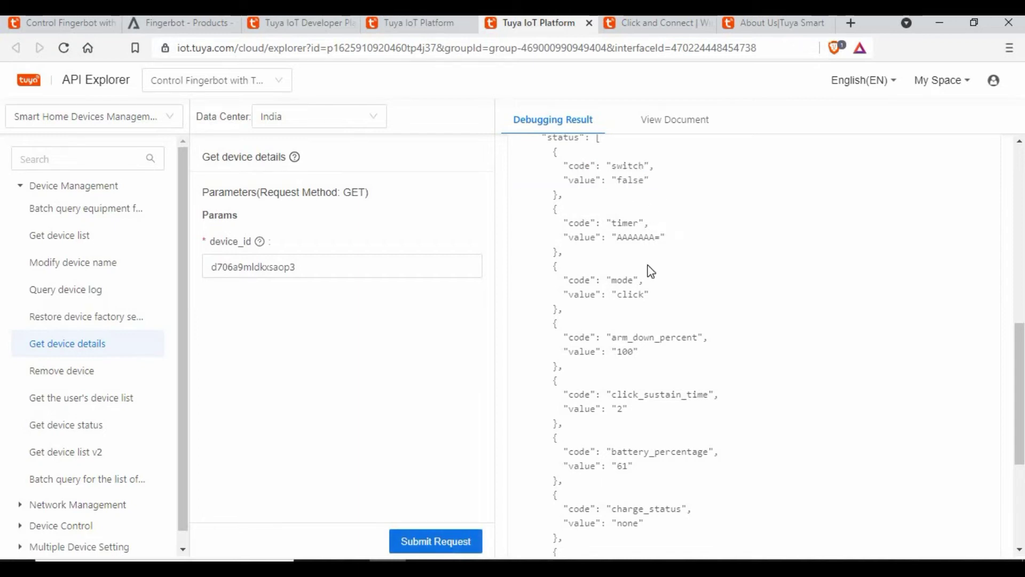
{"action": "left_click_drag", "start_coordinate": [568, 279], "coordinate": [645, 281]}
{"action": "left_click", "coordinate": [679, 297]}
{"action": "scroll", "coordinate": [678, 296], "scroll_direction": "down", "scroll_amount": 3}
{"action": "left_click_drag", "start_coordinate": [564, 331], "coordinate": [629, 291]}
{"action": "left_click", "coordinate": [630, 294]}
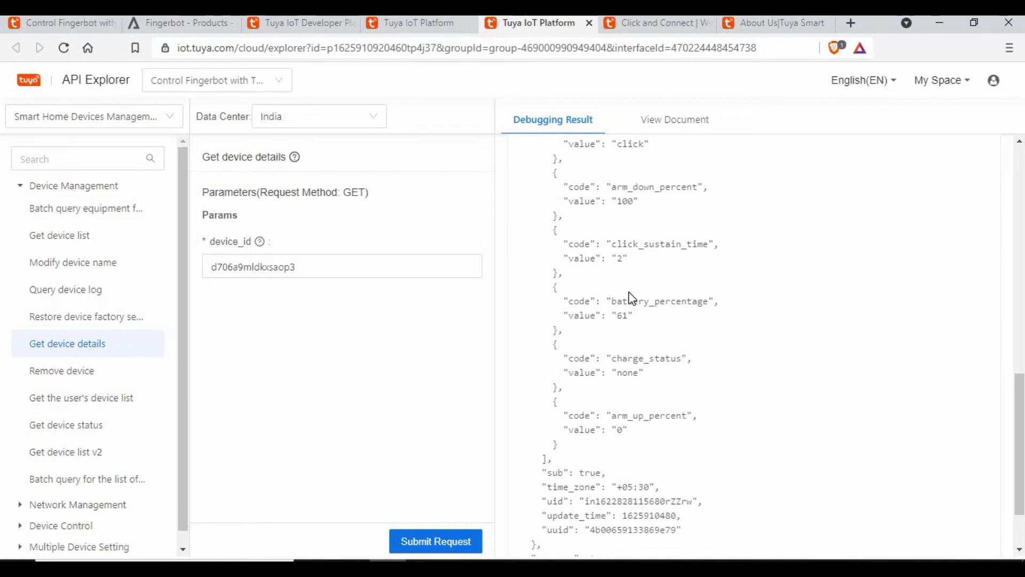
{"action": "scroll", "coordinate": [630, 297], "scroll_direction": "down", "scroll_amount": 2}
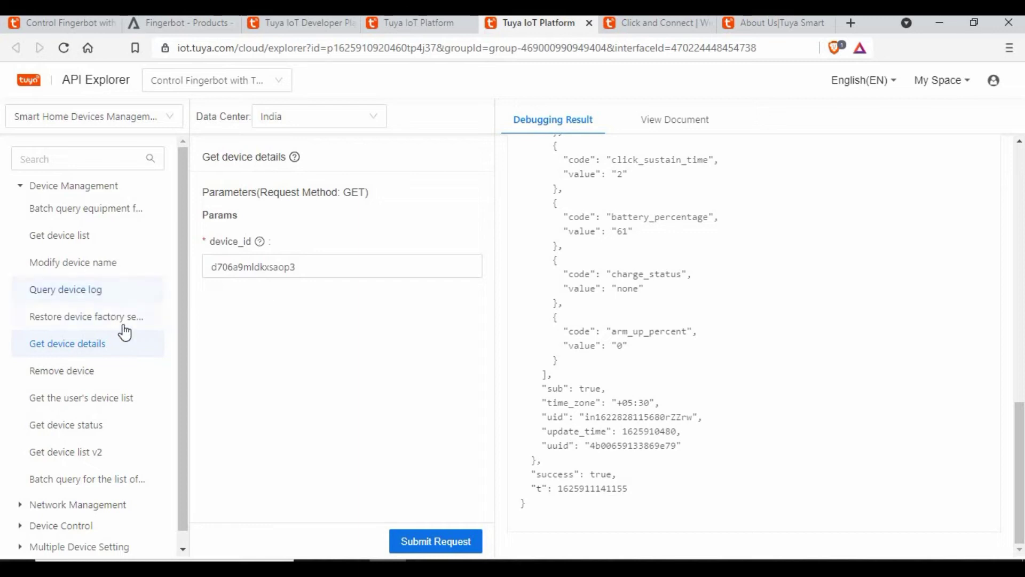
Request the instruction set supported by the Fingerbot under Device Control and examine the code and type of its switch function
{"action": "scroll", "coordinate": [123, 332], "scroll_direction": "down", "scroll_amount": 1}
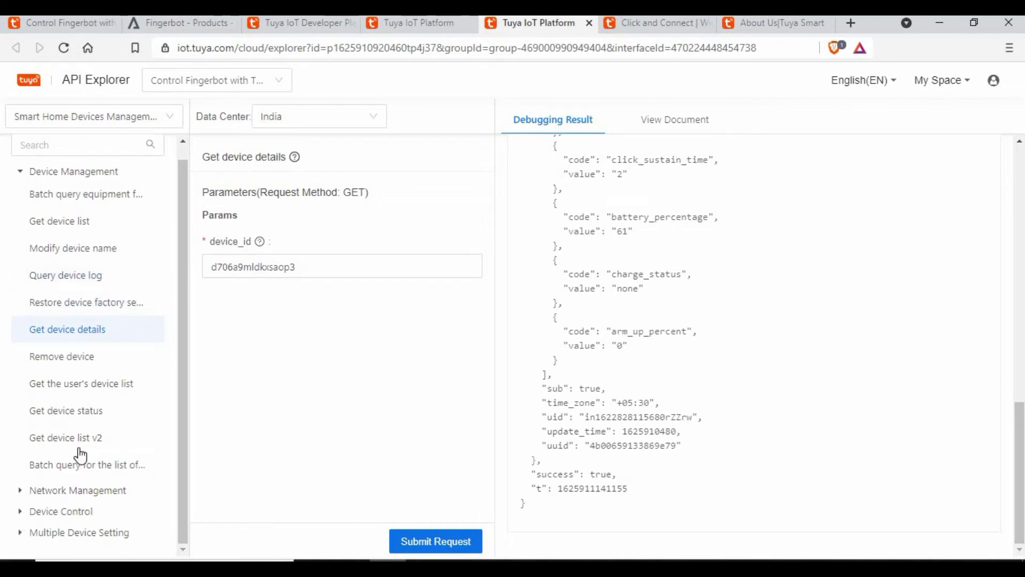
{"action": "left_click", "coordinate": [43, 507]}
{"action": "scroll", "coordinate": [93, 408], "scroll_direction": "down", "scroll_amount": 3}
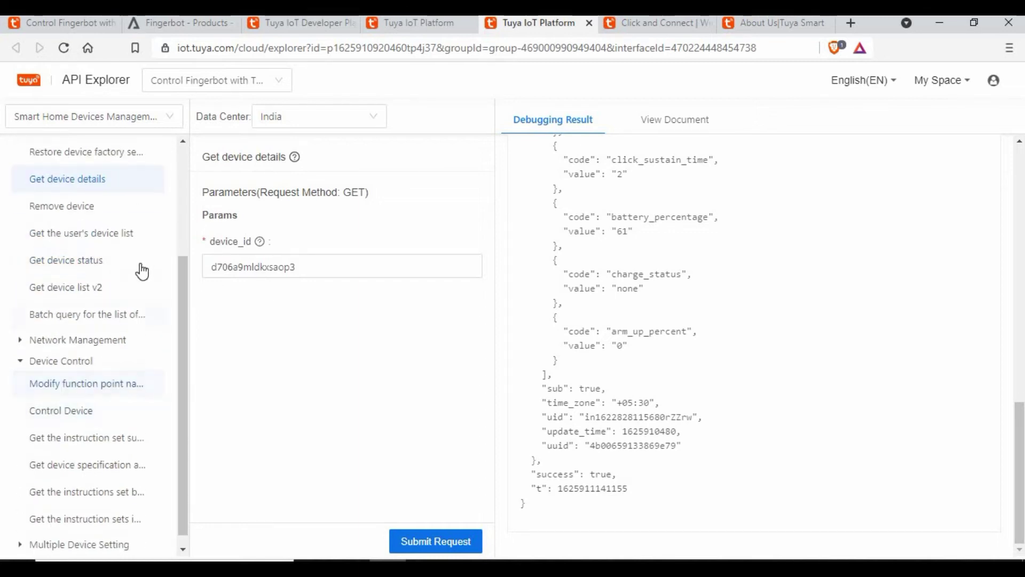
{"action": "left_click", "coordinate": [86, 441]}
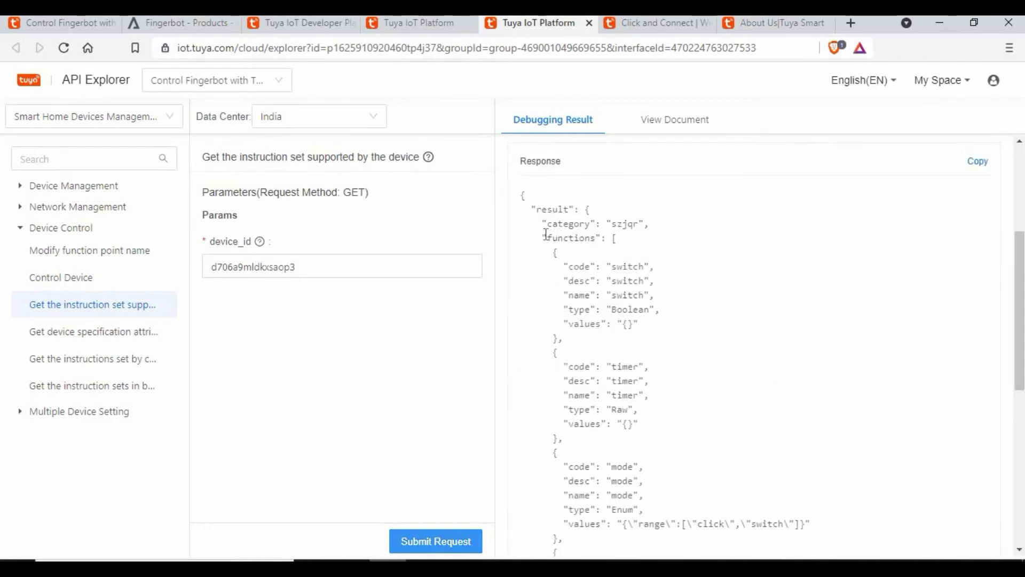
{"action": "scroll", "coordinate": [546, 235], "scroll_direction": "down", "scroll_amount": 2}
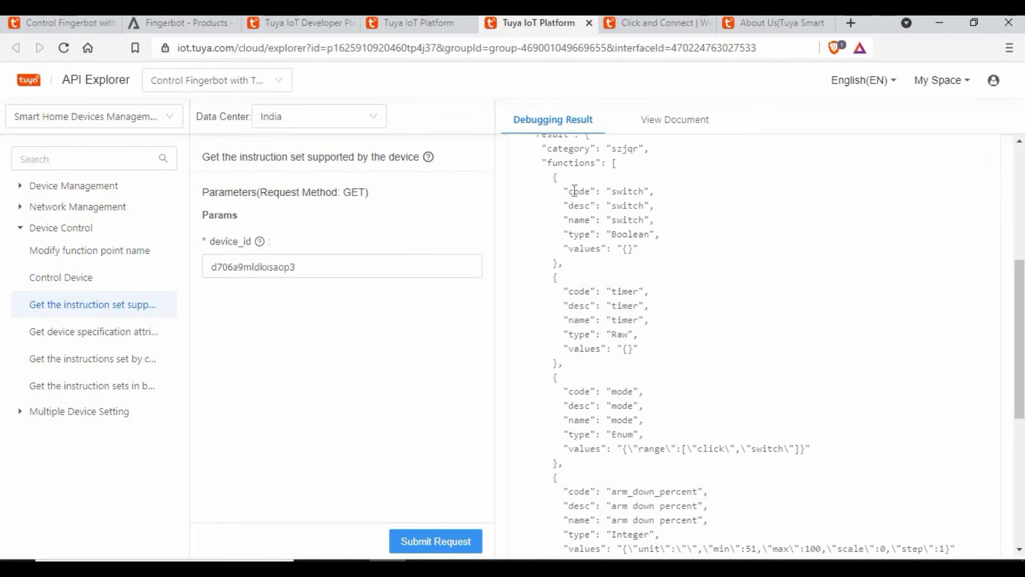
{"action": "left_click_drag", "start_coordinate": [569, 191], "coordinate": [650, 192]}
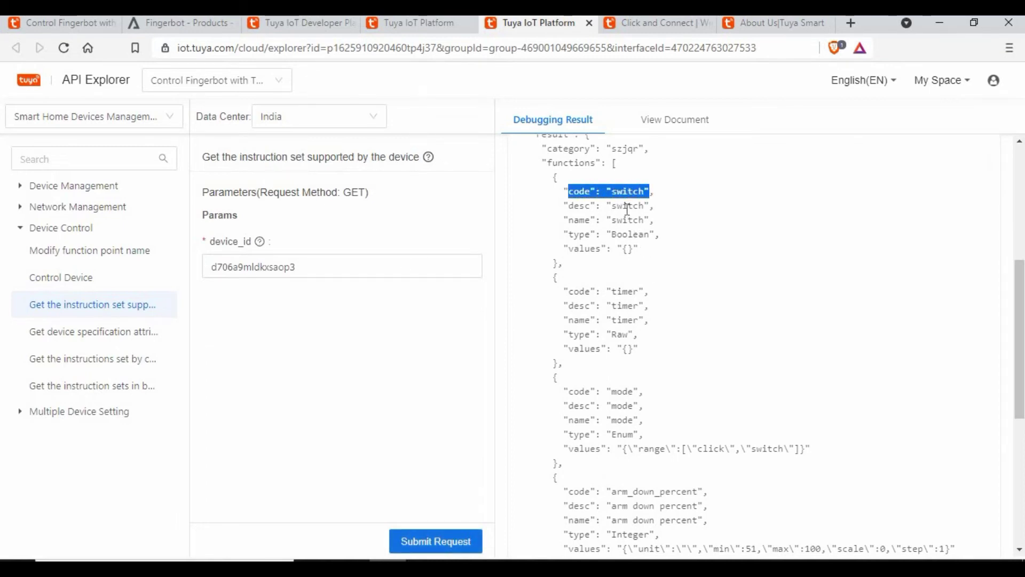
{"action": "left_click_drag", "start_coordinate": [596, 220], "coordinate": [656, 236]}
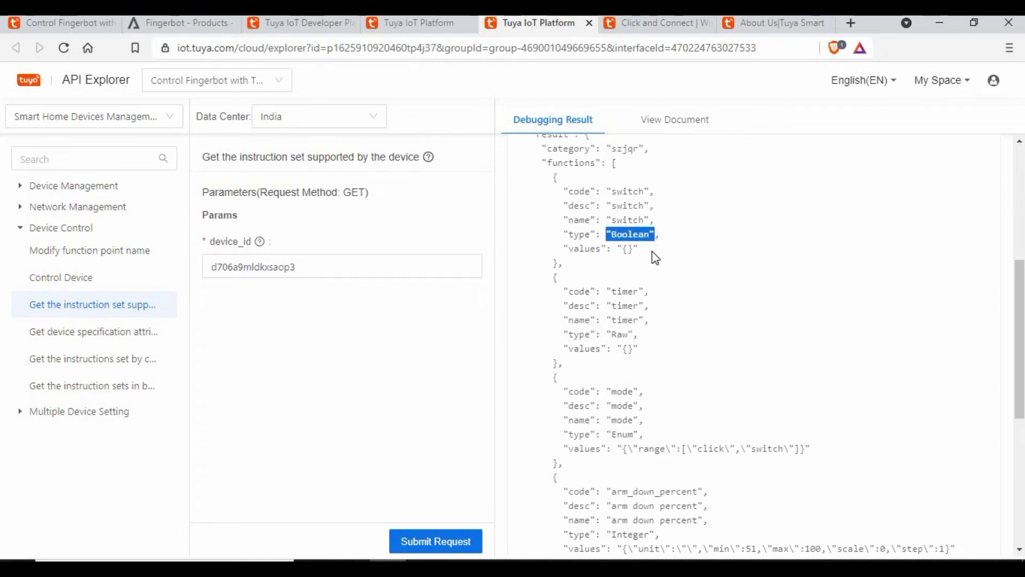
Examine the Fingerbot's mode, arm_down_percent, click_sustain_time and arm_up_percent functions with their types and value ranges in the response
{"action": "left_click", "coordinate": [654, 256]}
{"action": "scroll", "coordinate": [652, 252], "scroll_direction": "down", "scroll_amount": 2}
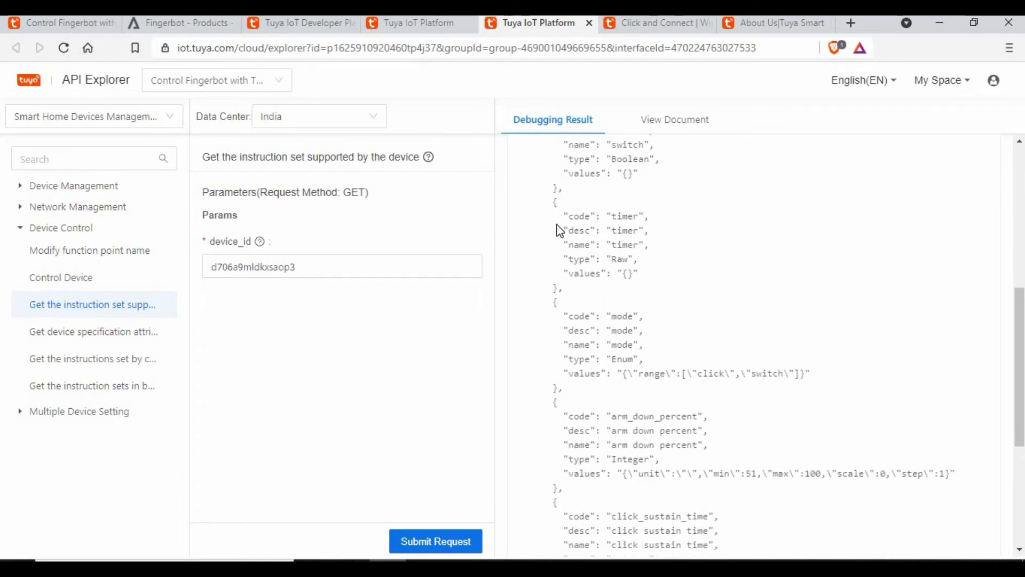
{"action": "left_click_drag", "start_coordinate": [575, 316], "coordinate": [790, 375]}
{"action": "left_click", "coordinate": [650, 369]}
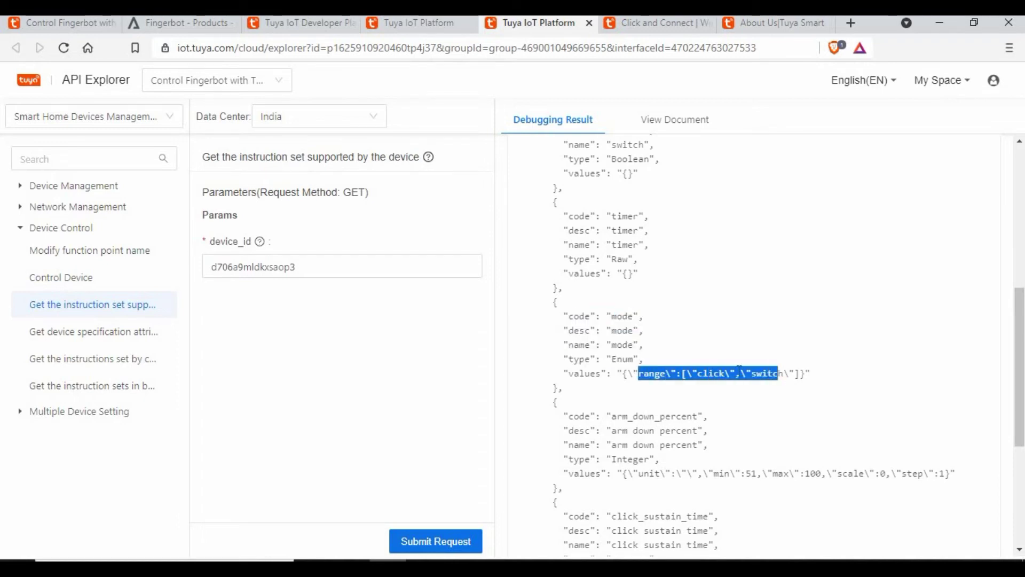
{"action": "left_click", "coordinate": [680, 345]}
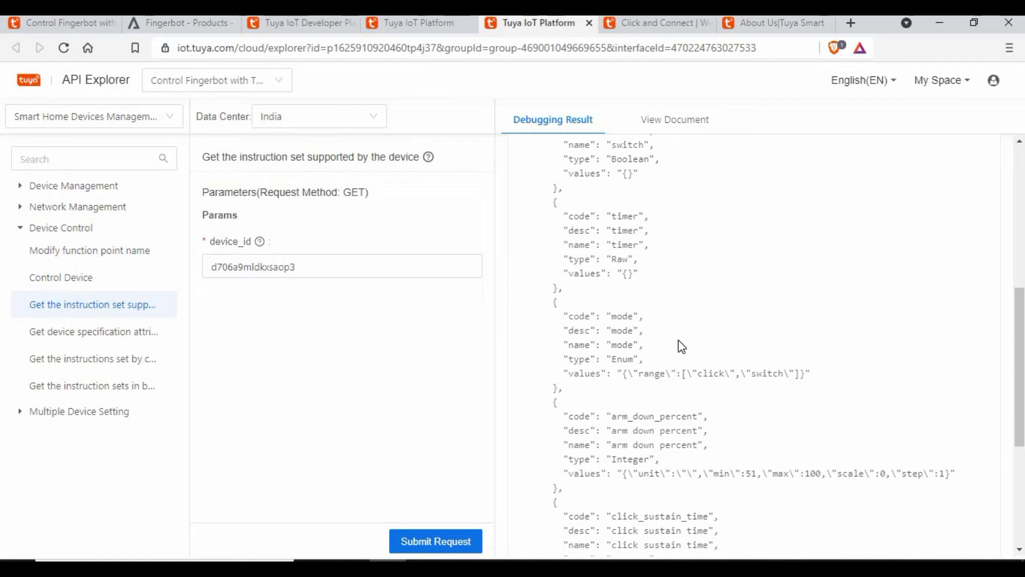
{"action": "scroll", "coordinate": [680, 346], "scroll_direction": "down", "scroll_amount": 5}
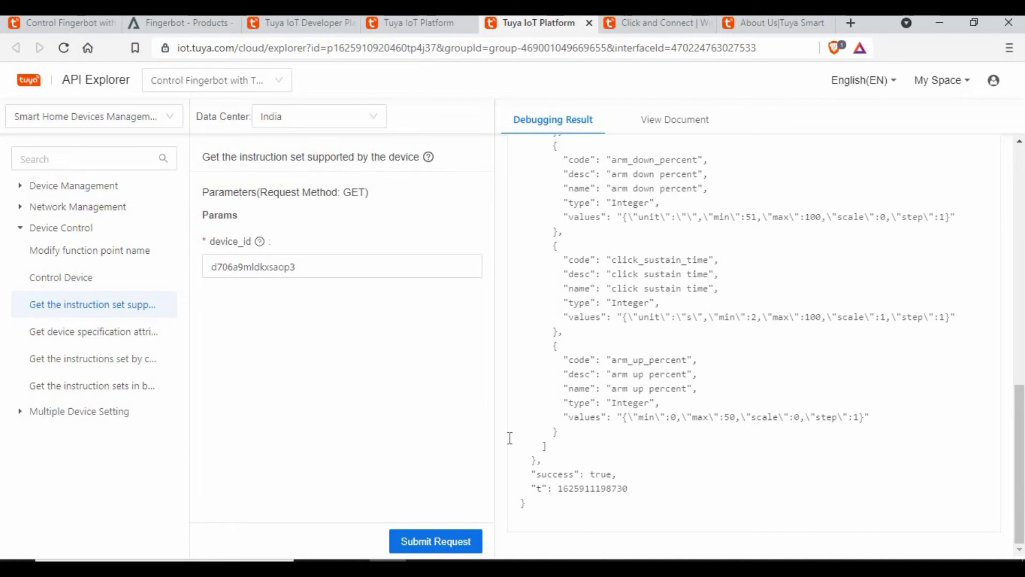
Open the Control Device request and fill its commands with [{ "code": "switch", "value":true }]
{"action": "left_click", "coordinate": [56, 283]}
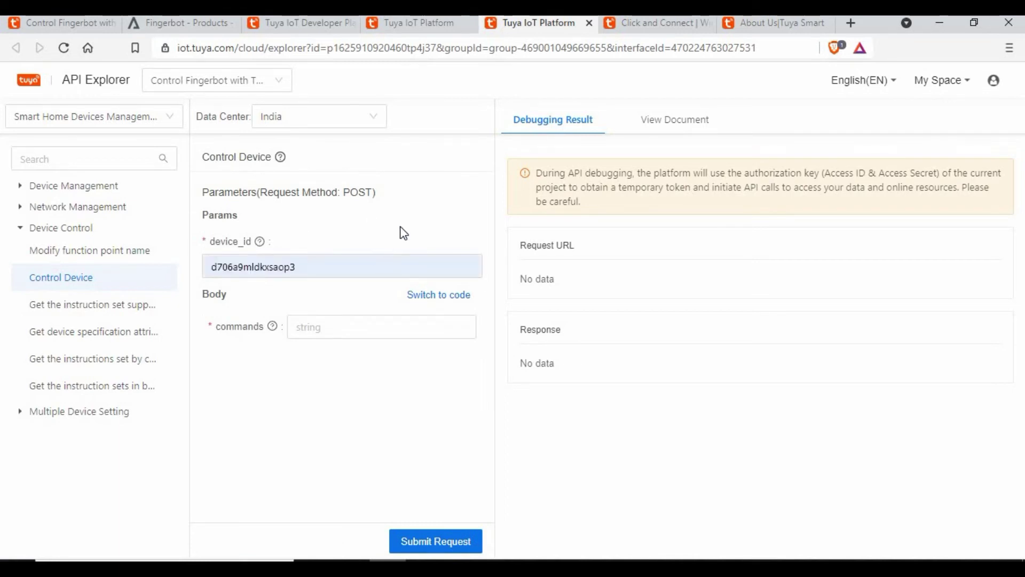
{"action": "left_click", "coordinate": [358, 325]}
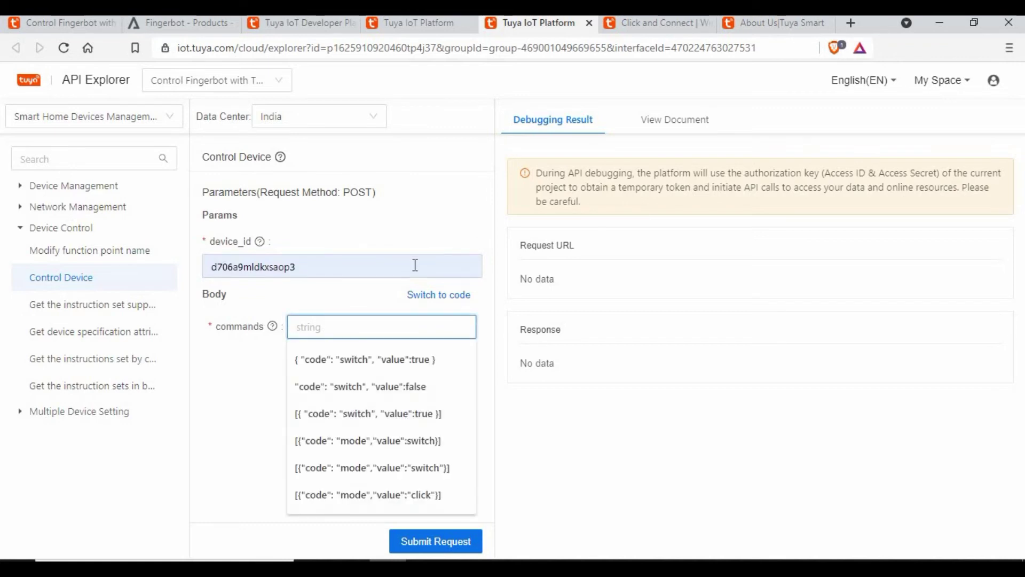
{"action": "key", "text": "Down"}
{"action": "key", "text": "Down"}
{"action": "key", "text": "Down"}
{"action": "key", "text": "Return"}
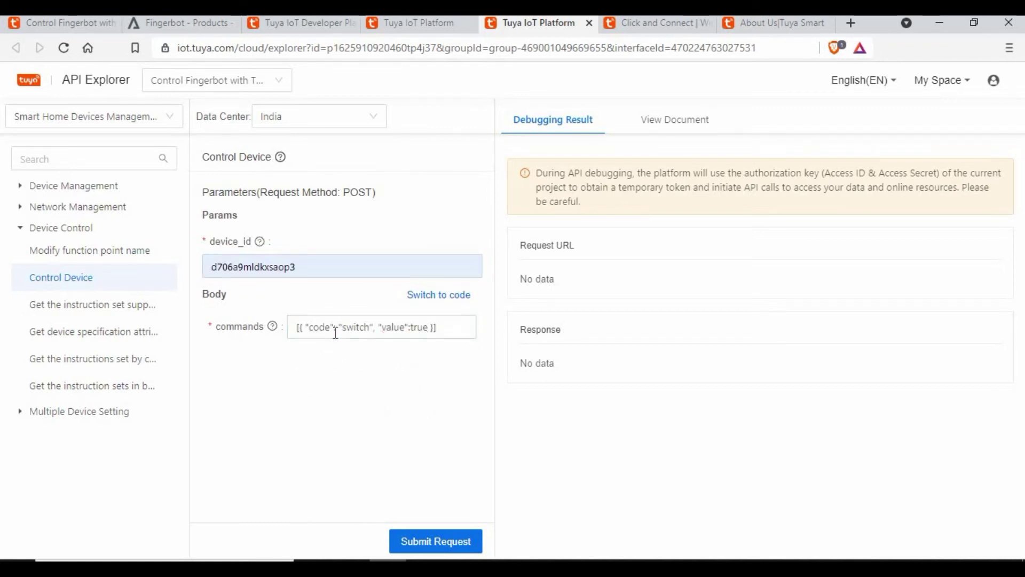
Check the syntax of the switch command, including its brackets, code name and value
{"action": "left_click", "coordinate": [302, 327]}
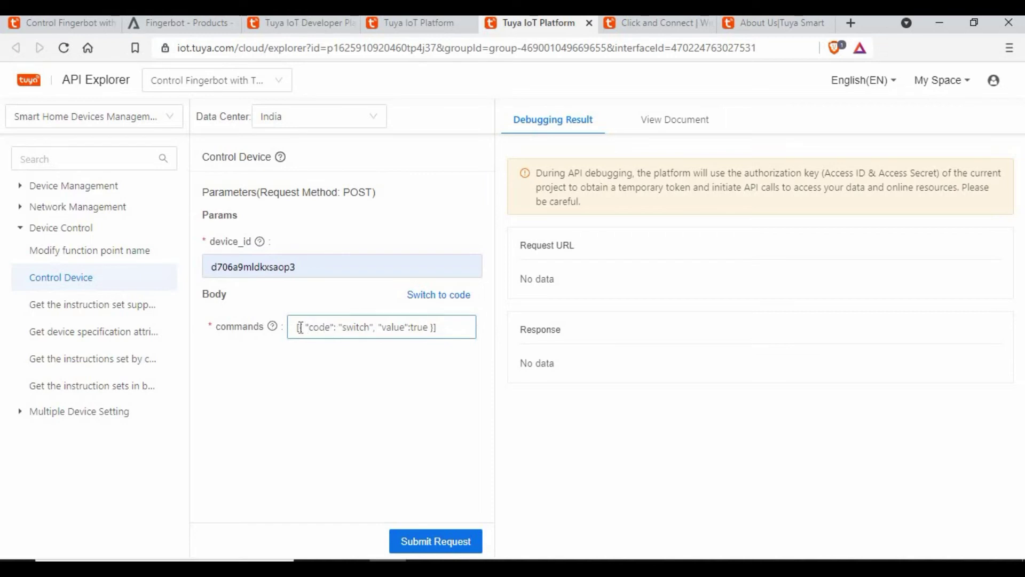
{"action": "left_click", "coordinate": [446, 331]}
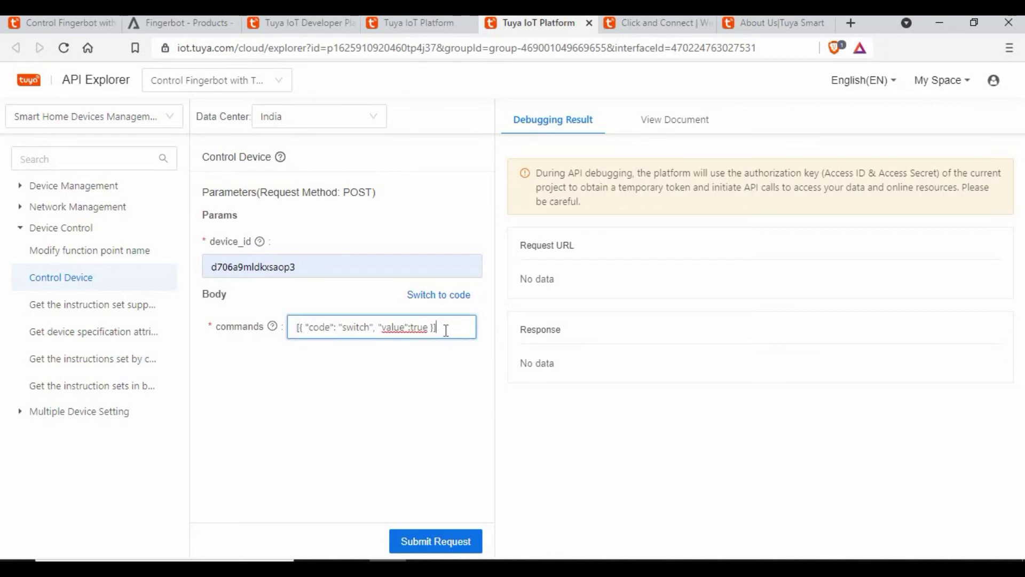
{"action": "left_click", "coordinate": [300, 328]}
{"action": "left_click", "coordinate": [364, 328]}
{"action": "double_click", "coordinate": [347, 327]}
{"action": "left_click", "coordinate": [343, 330]}
{"action": "left_click", "coordinate": [417, 328]}
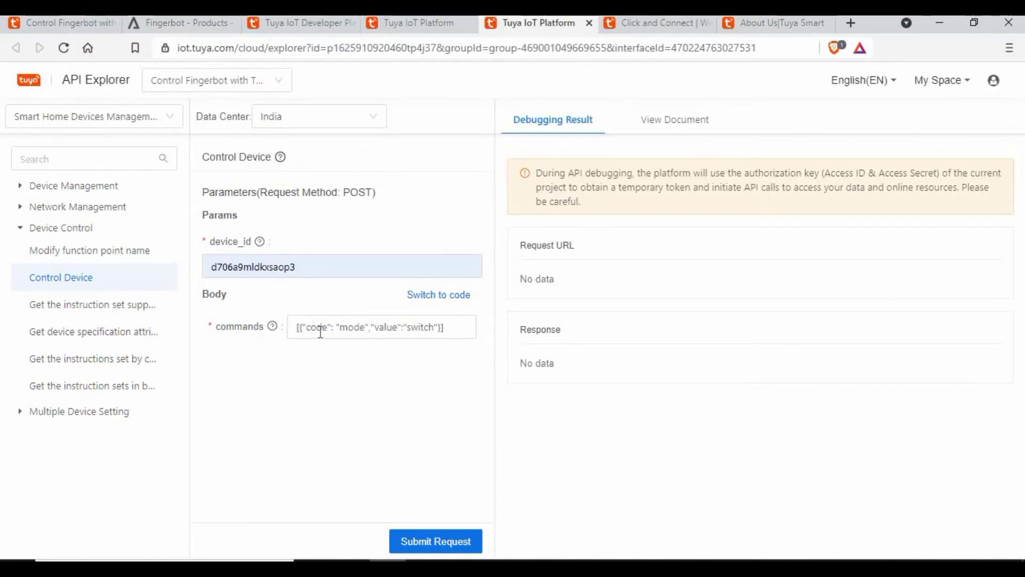
Set the Control Device commands to [{"code": "mode","value":"click"}] and submit the request
{"action": "left_click", "coordinate": [320, 332]}
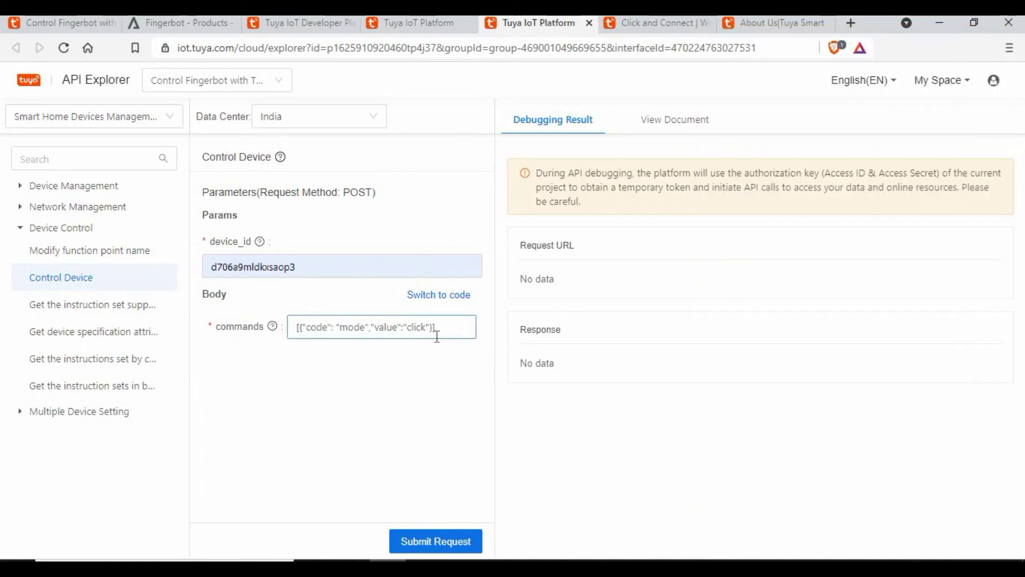
{"action": "left_click", "coordinate": [435, 541]}
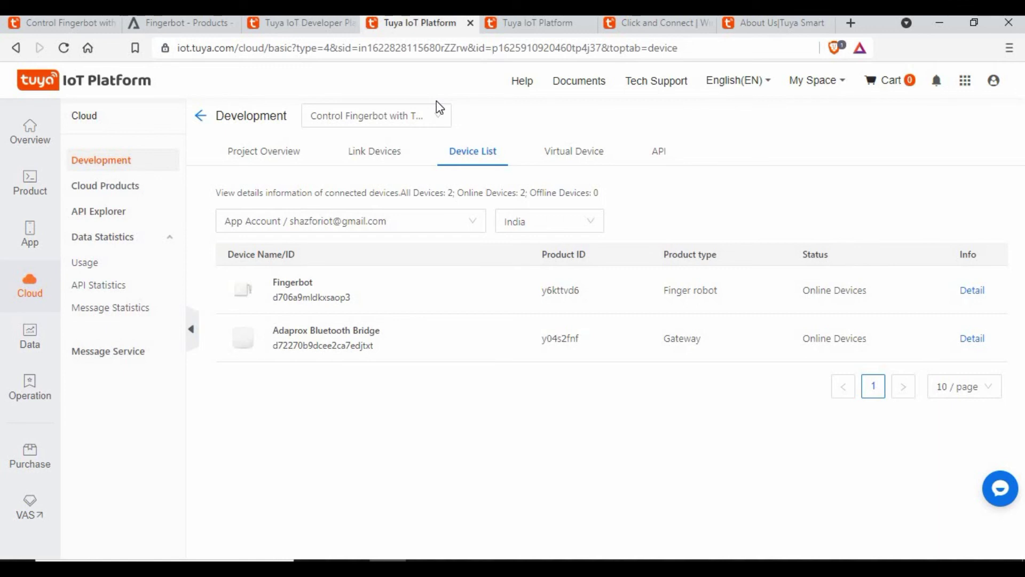
Open the Fingerbot demo page on Tuya Developer and review the Fingerbot's features, required materials and tutorial steps
{"action": "key", "text": "ctrl+1"}
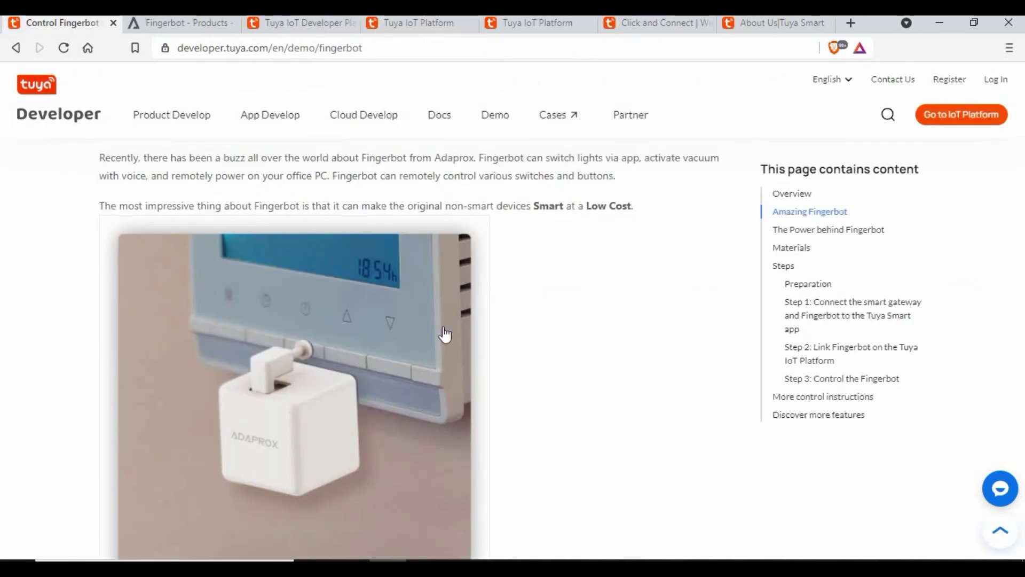
{"action": "scroll", "coordinate": [444, 335], "scroll_direction": "down", "scroll_amount": 5}
{"action": "scroll", "coordinate": [447, 333], "scroll_direction": "down", "scroll_amount": 2}
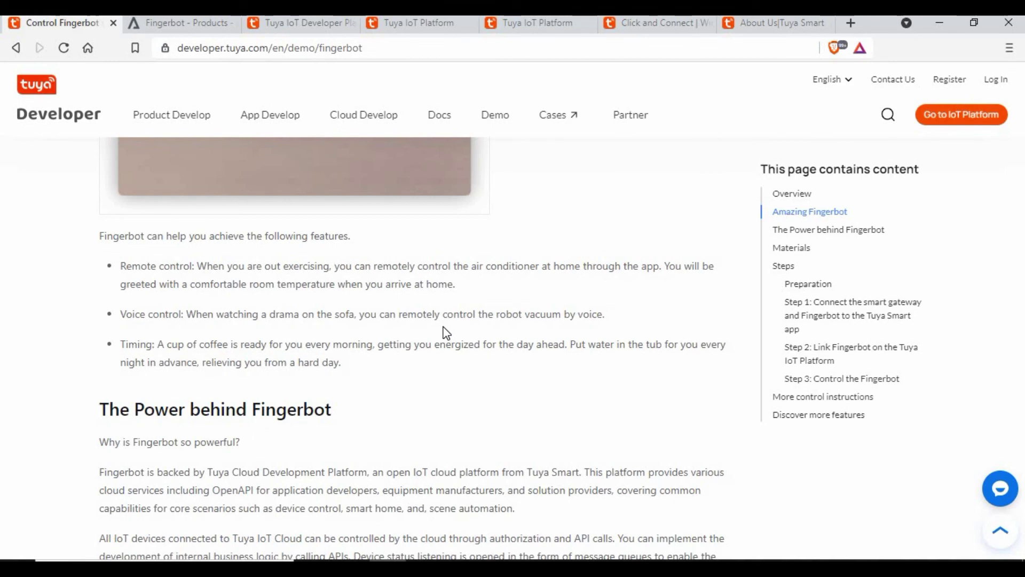
{"action": "scroll", "coordinate": [479, 310], "scroll_direction": "down", "scroll_amount": 6}
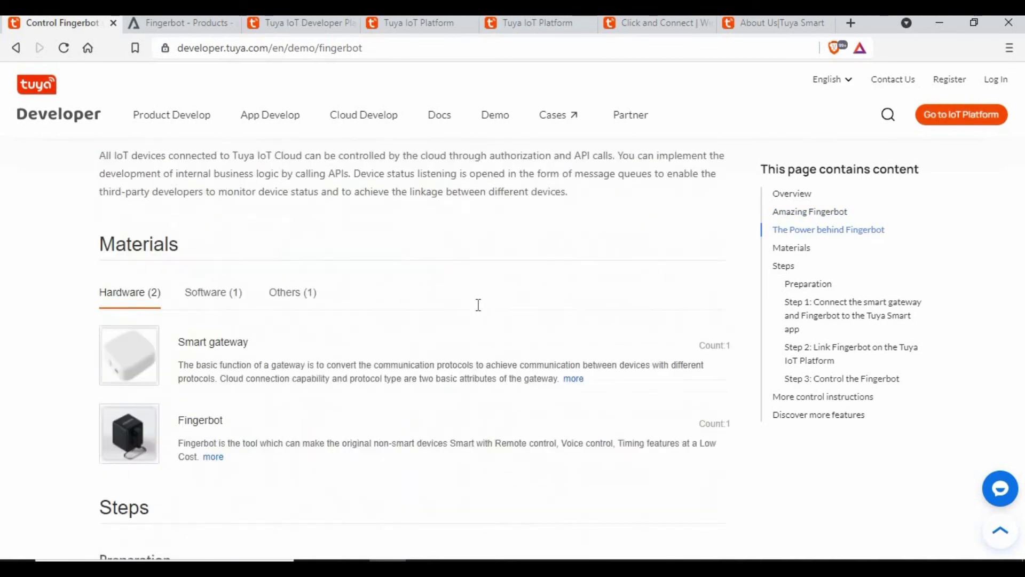
{"action": "scroll", "coordinate": [478, 305], "scroll_direction": "down", "scroll_amount": 4}
{"action": "scroll", "coordinate": [476, 304], "scroll_direction": "down", "scroll_amount": 4}
{"action": "scroll", "coordinate": [476, 305], "scroll_direction": "up", "scroll_amount": 8}
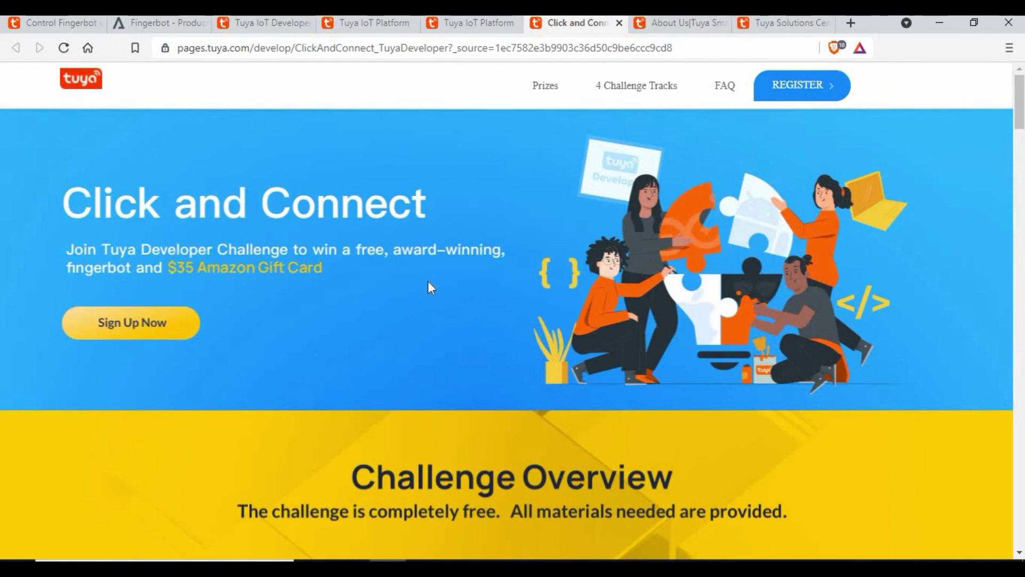
Review the overview, sign-up form, prizes and sponsor information on the Click and Connect challenge page
{"action": "scroll", "coordinate": [429, 283], "scroll_direction": "down", "scroll_amount": 3}
{"action": "scroll", "coordinate": [429, 283], "scroll_direction": "down", "scroll_amount": 3}
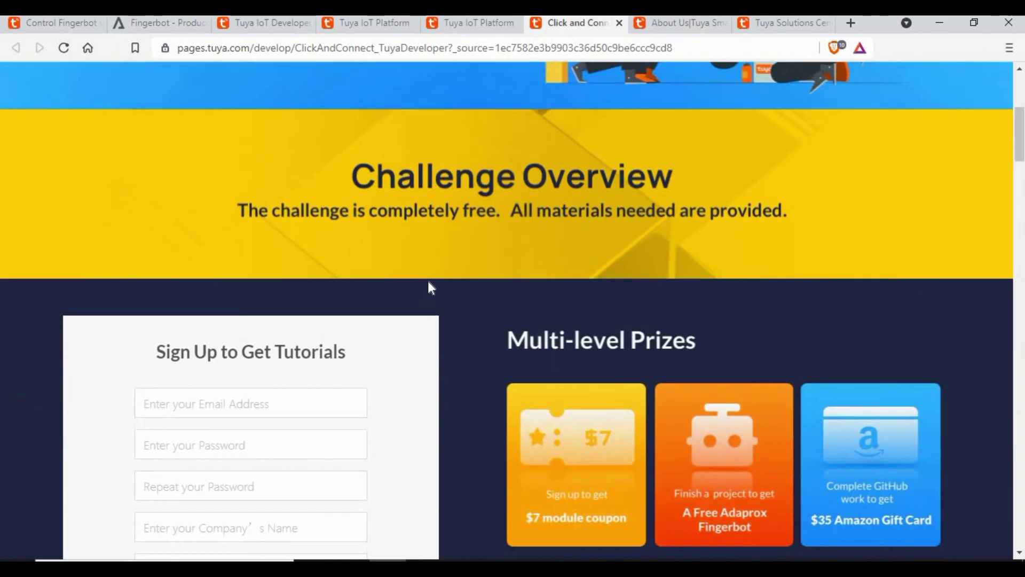
{"action": "scroll", "coordinate": [675, 309], "scroll_direction": "down", "scroll_amount": 2}
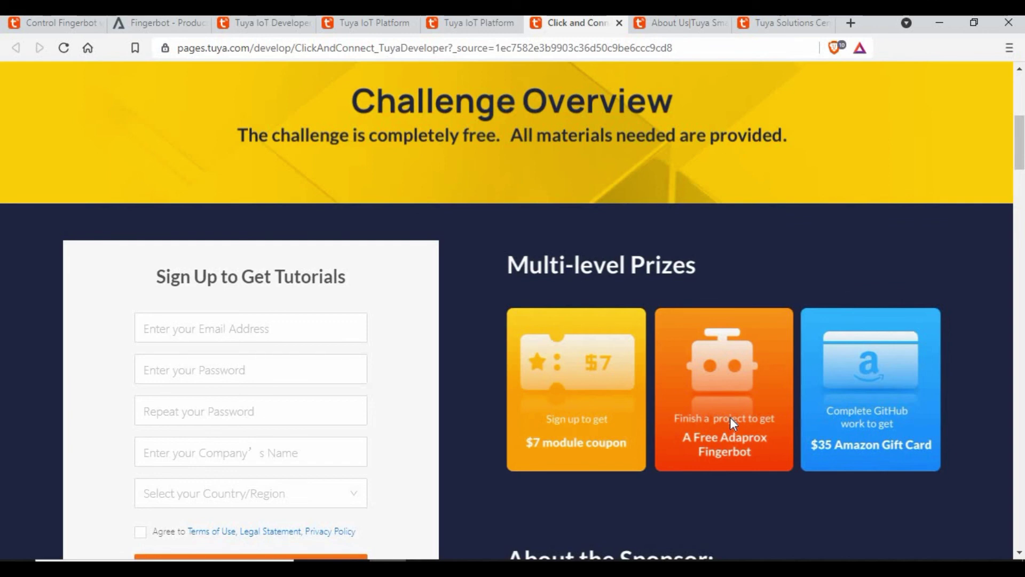
{"action": "scroll", "coordinate": [897, 293], "scroll_direction": "down", "scroll_amount": 3}
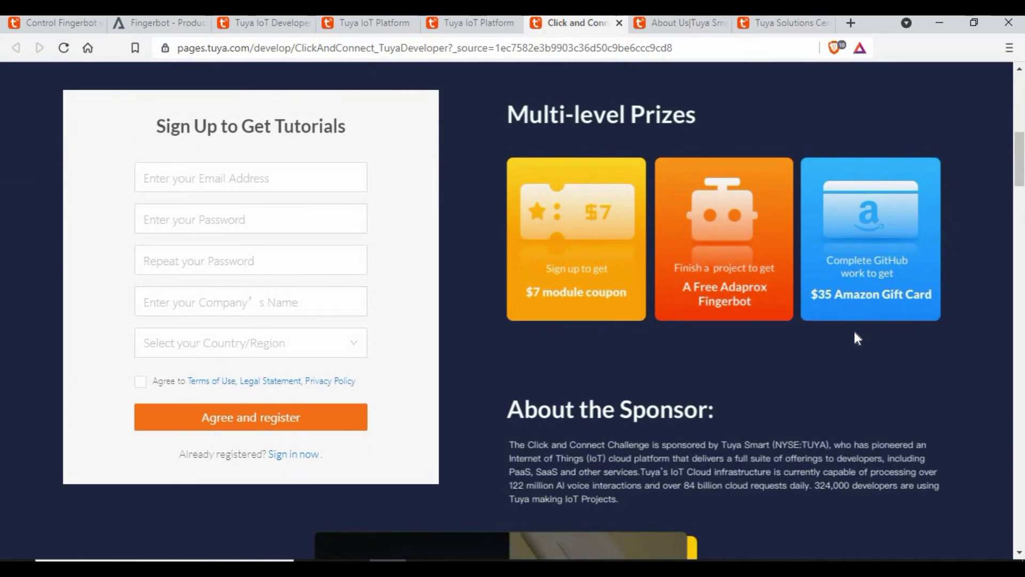
{"action": "scroll", "coordinate": [854, 334], "scroll_direction": "down", "scroll_amount": 10}
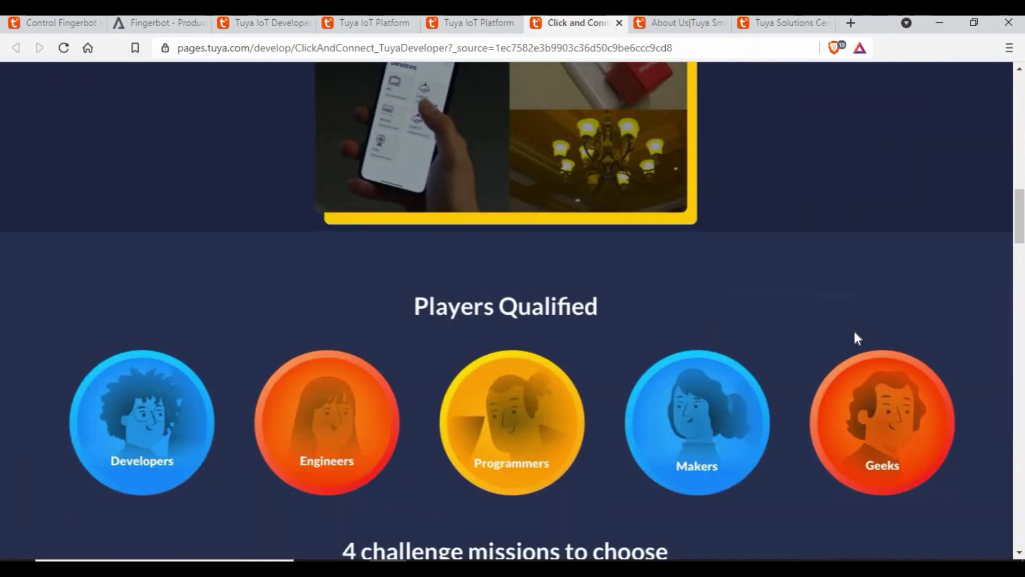
Review the four challenge missions and their tutorials on the Click and Connect page, and return to the prizes and overview
{"action": "scroll", "coordinate": [728, 350], "scroll_direction": "down", "scroll_amount": 4}
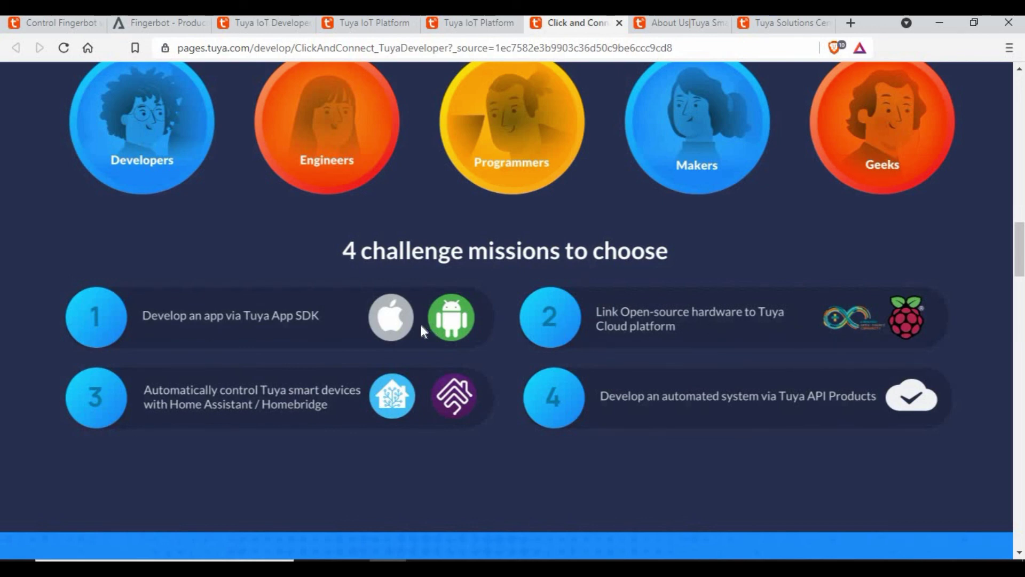
{"action": "scroll", "coordinate": [198, 340], "scroll_direction": "down", "scroll_amount": 2}
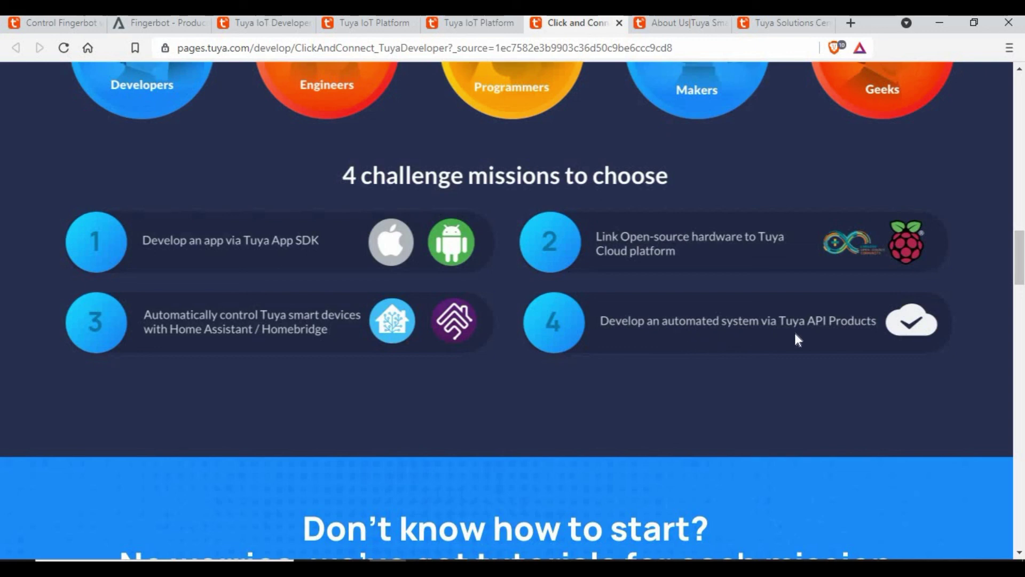
{"action": "scroll", "coordinate": [795, 332], "scroll_direction": "down", "scroll_amount": 5}
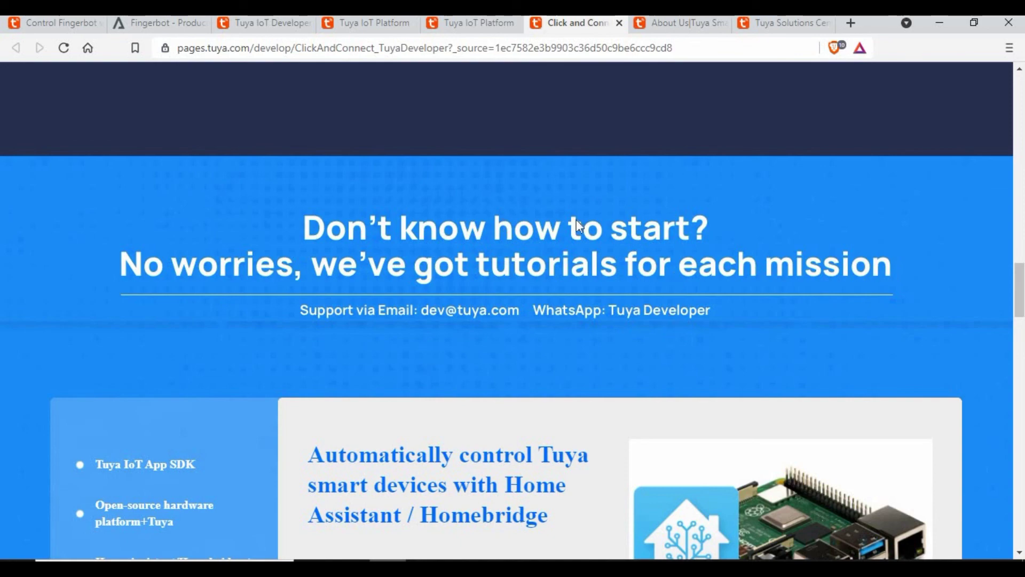
{"action": "scroll", "coordinate": [578, 227], "scroll_direction": "down", "scroll_amount": 4}
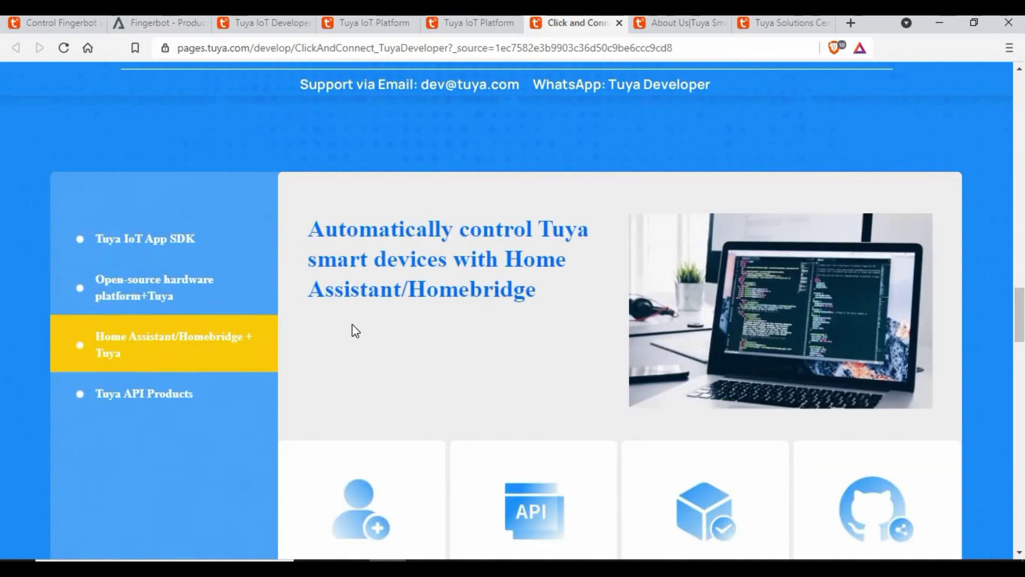
{"action": "scroll", "coordinate": [608, 434], "scroll_direction": "down", "scroll_amount": 4}
{"action": "scroll", "coordinate": [608, 434], "scroll_direction": "up", "scroll_amount": 15}
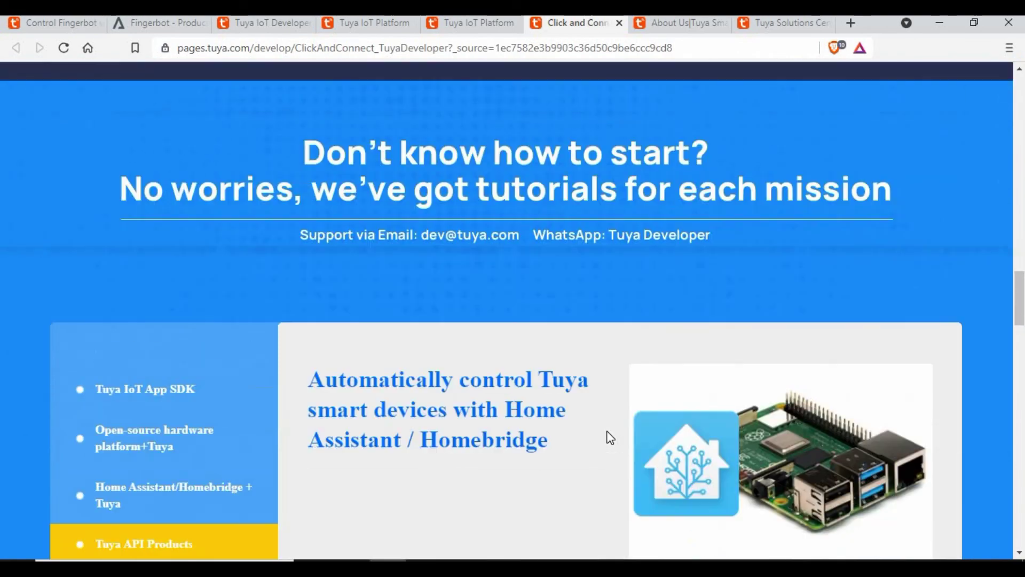
{"action": "scroll", "coordinate": [611, 437], "scroll_direction": "up", "scroll_amount": 15}
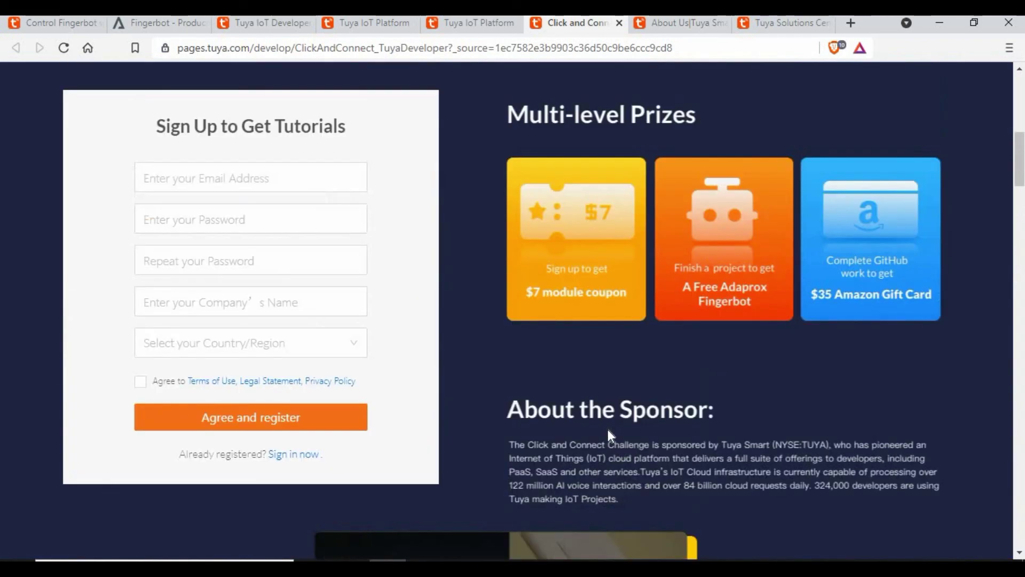
{"action": "scroll", "coordinate": [610, 436], "scroll_direction": "up", "scroll_amount": 3}
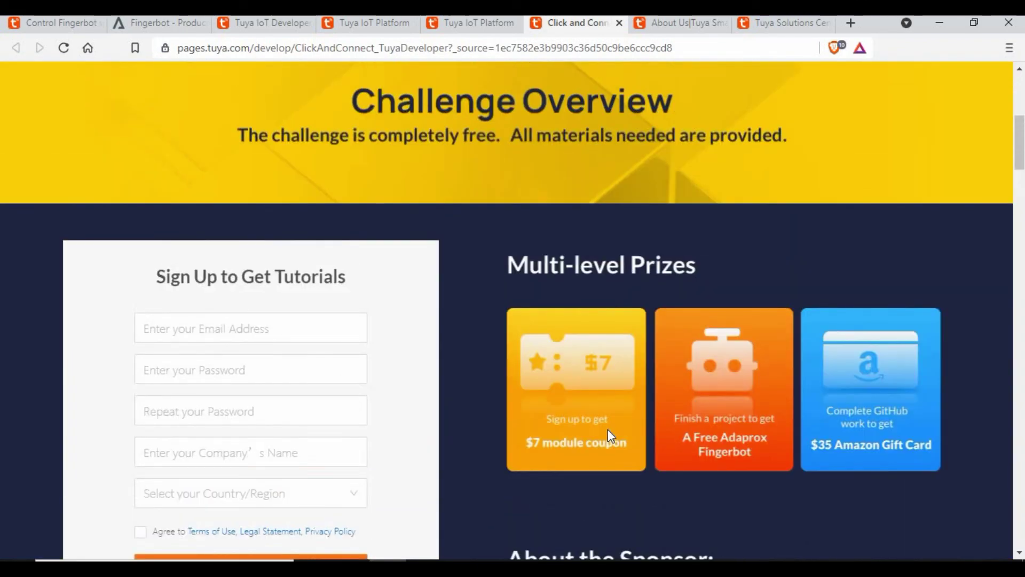
{"action": "scroll", "coordinate": [643, 425], "scroll_direction": "up", "scroll_amount": 4}
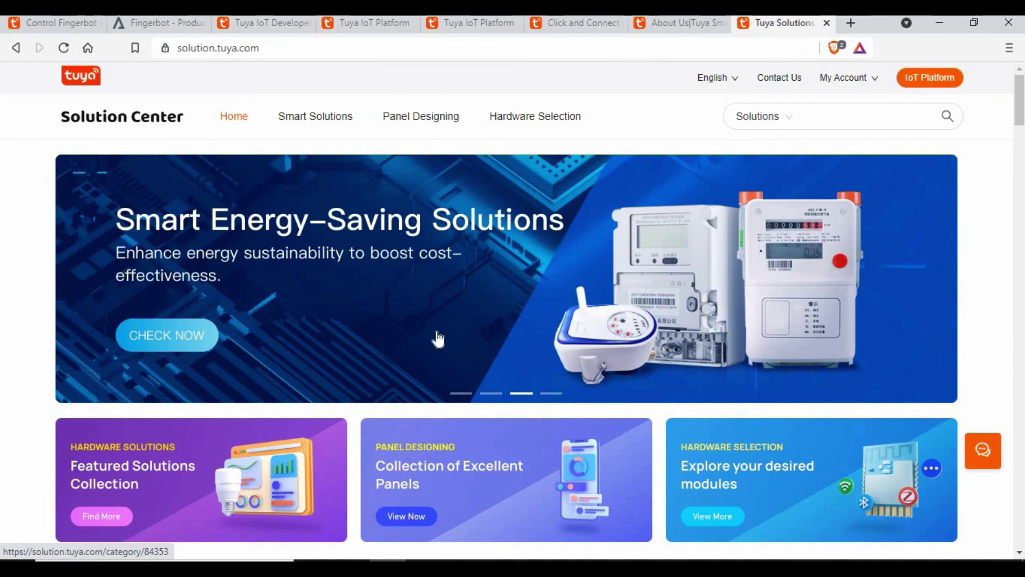
Browse the Tuya Solution Center home page for new solutions and its electrician, lighting, security and sensor, and home appliance categories
{"action": "scroll", "coordinate": [436, 339], "scroll_direction": "down", "scroll_amount": 7}
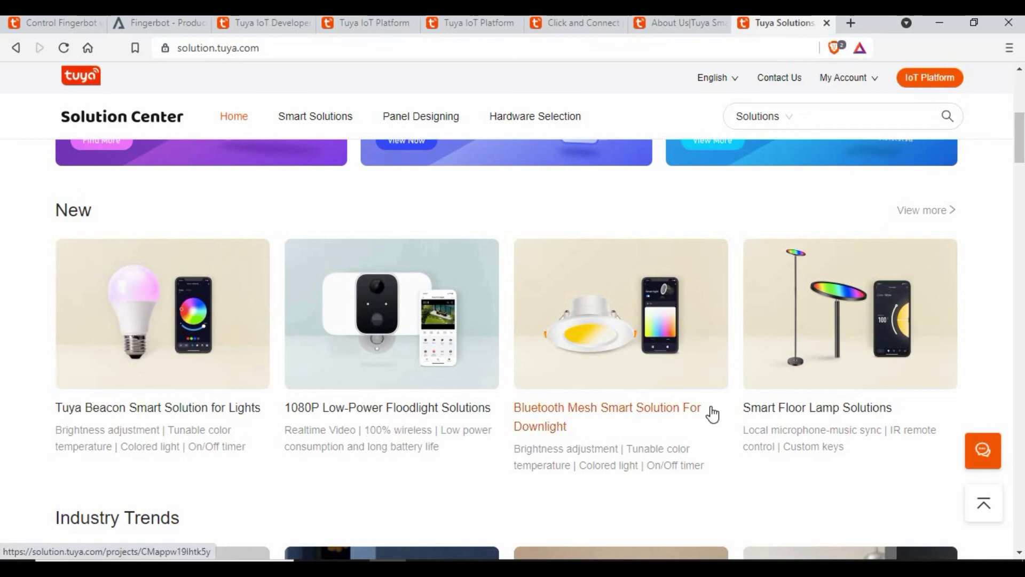
{"action": "scroll", "coordinate": [641, 374], "scroll_direction": "down", "scroll_amount": 3}
{"action": "scroll", "coordinate": [593, 328], "scroll_direction": "down", "scroll_amount": 3}
{"action": "scroll", "coordinate": [595, 328], "scroll_direction": "down", "scroll_amount": 8}
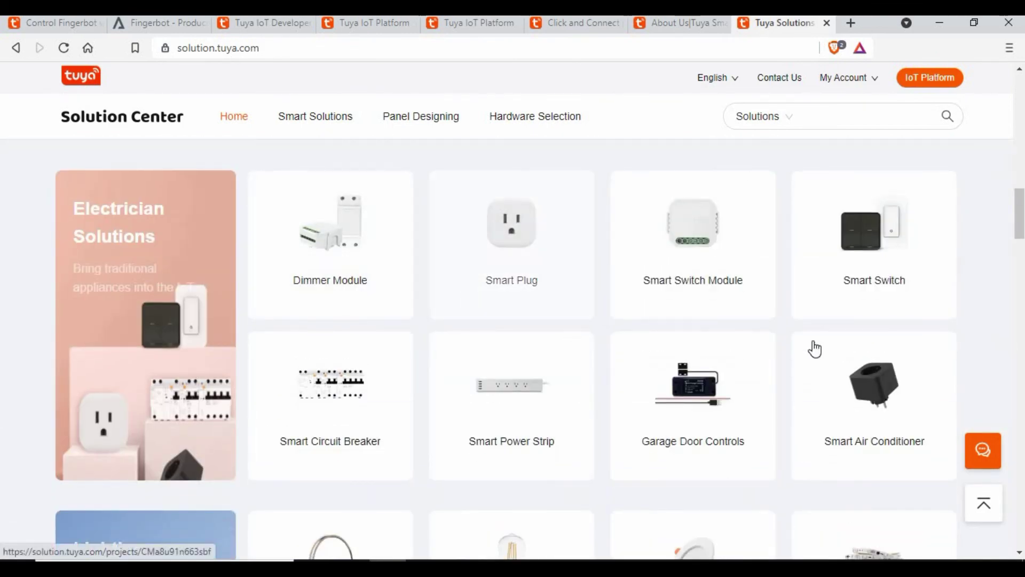
{"action": "scroll", "coordinate": [606, 446], "scroll_direction": "down", "scroll_amount": 12}
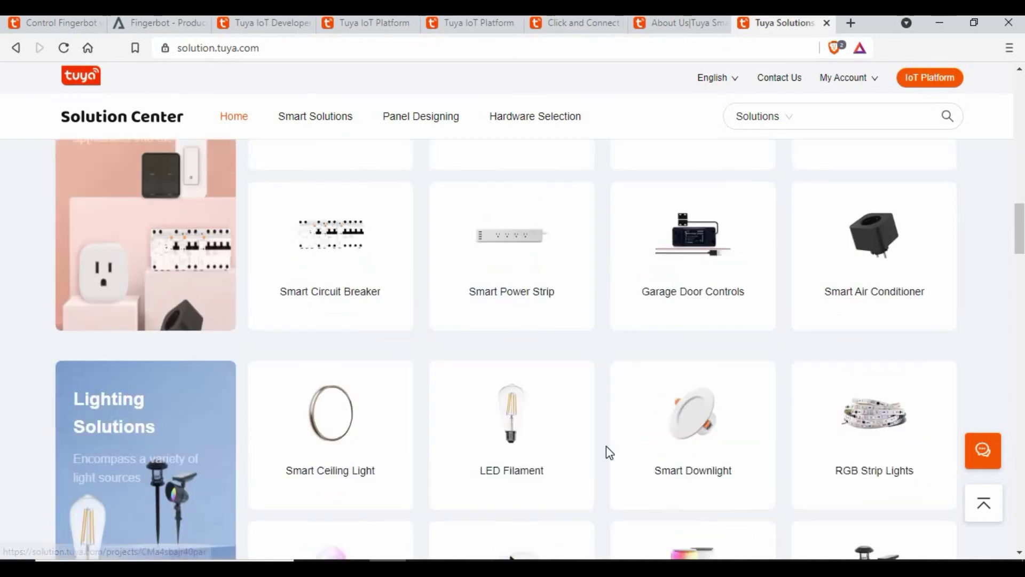
{"action": "scroll", "coordinate": [559, 353], "scroll_direction": "up", "scroll_amount": 3}
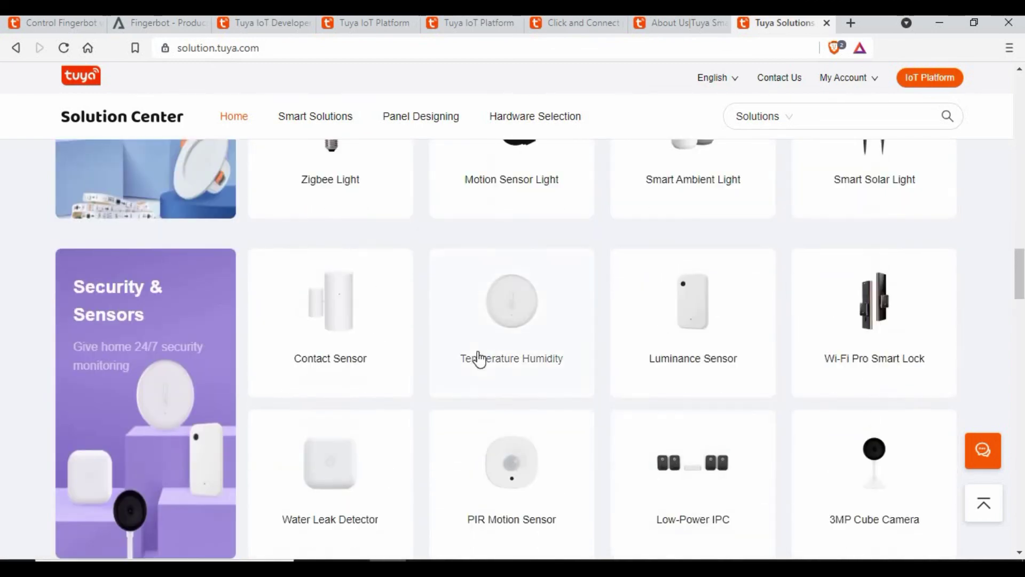
{"action": "scroll", "coordinate": [521, 378], "scroll_direction": "down", "scroll_amount": 4}
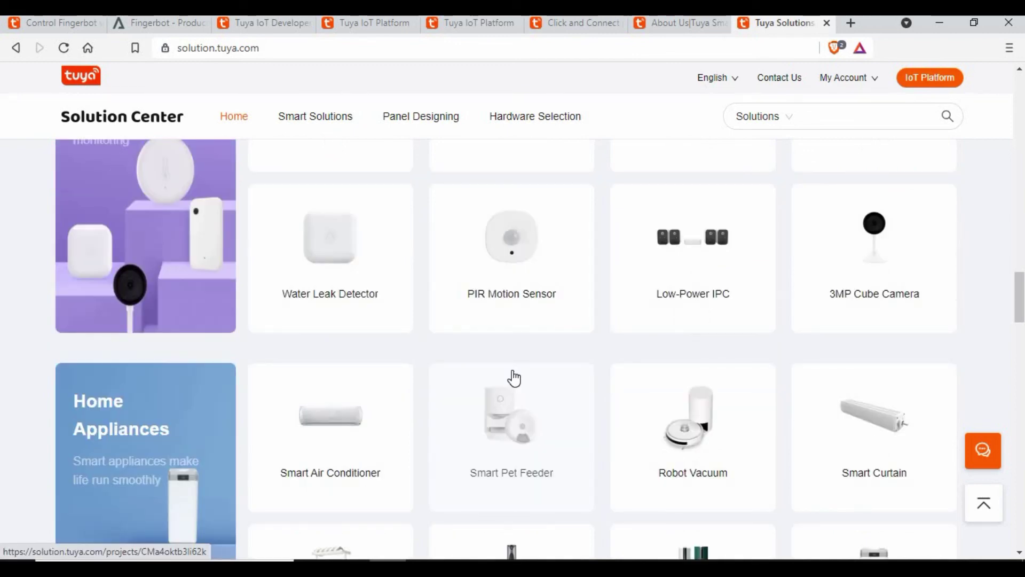
{"action": "scroll", "coordinate": [671, 355], "scroll_direction": "down", "scroll_amount": 4}
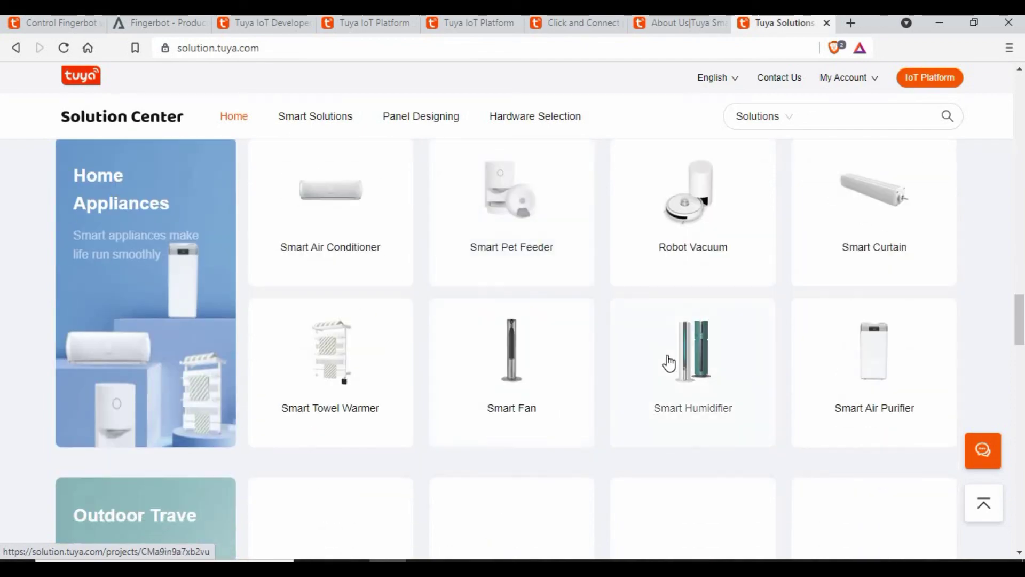
{"action": "scroll", "coordinate": [668, 385], "scroll_direction": "down", "scroll_amount": 4}
{"action": "scroll", "coordinate": [667, 385], "scroll_direction": "down", "scroll_amount": 3}
{"action": "scroll", "coordinate": [665, 460], "scroll_direction": "up", "scroll_amount": 18}
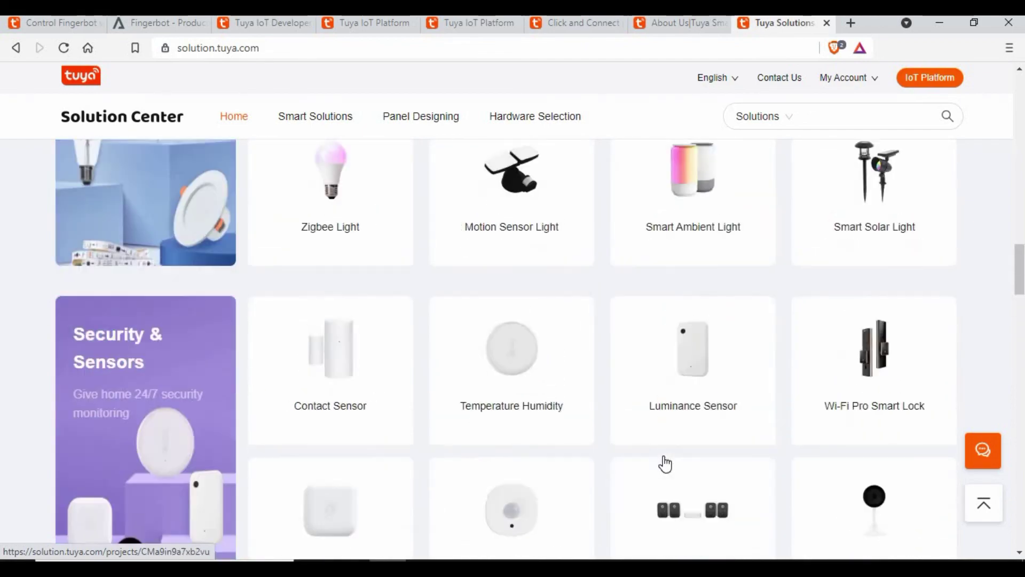
{"action": "scroll", "coordinate": [587, 398], "scroll_direction": "up", "scroll_amount": 15}
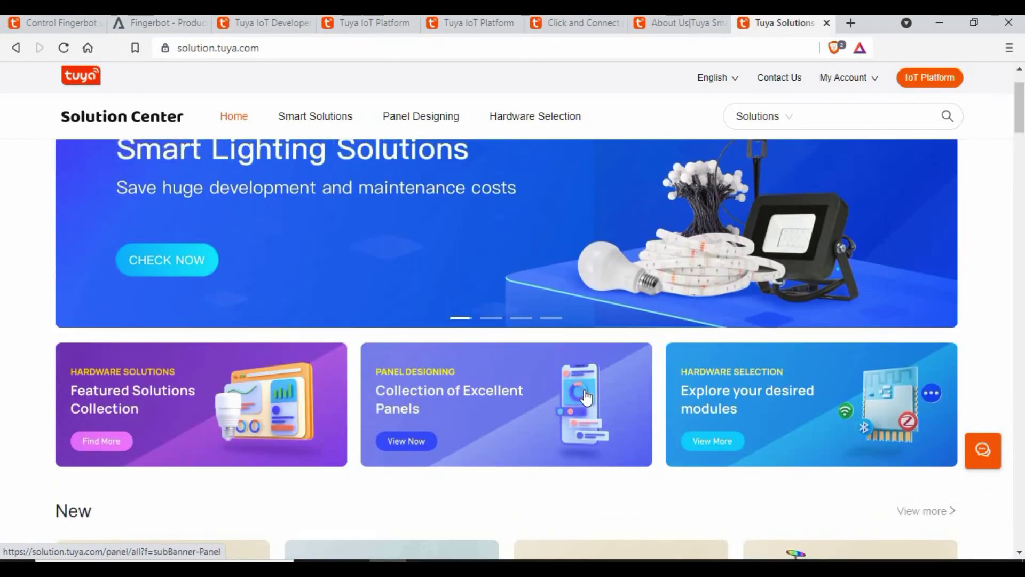